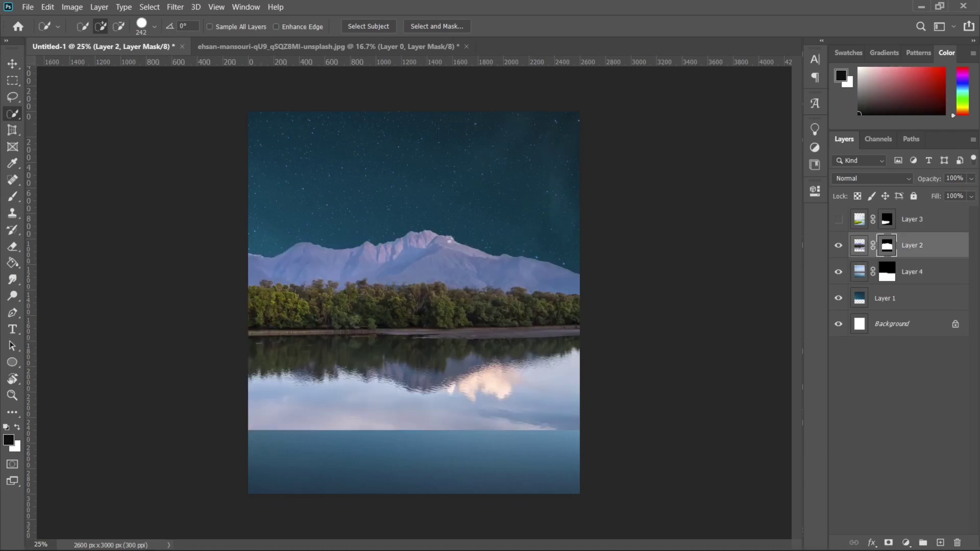
Soften the lake's hard bottom edge by painting black on Layer 2's mask with a low-flow brush
{"action": "left_click_drag", "start_coordinate": [387, 40], "coordinate": [345, 41]}
{"action": "left_click_drag", "start_coordinate": [255, 418], "coordinate": [572, 419]}
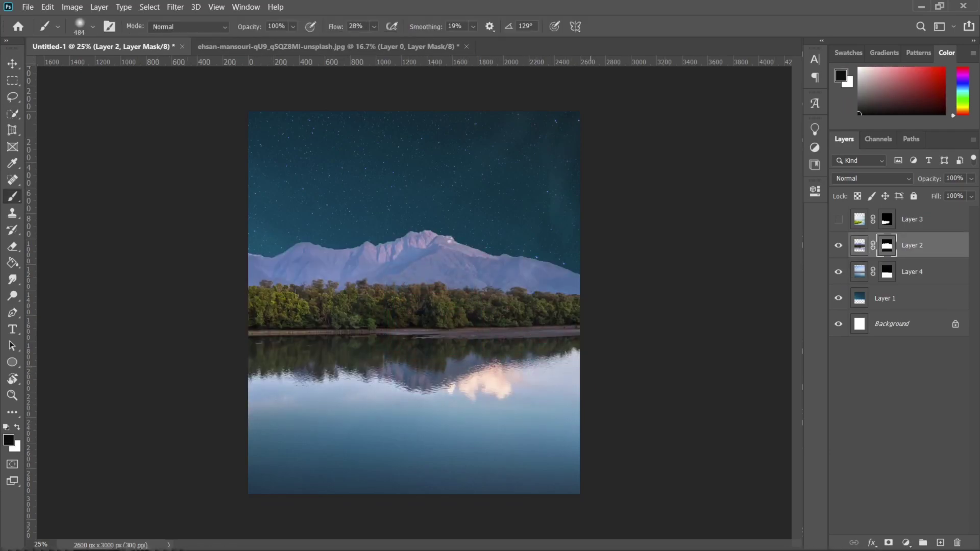
{"action": "key", "text": "ctrl+plus"}
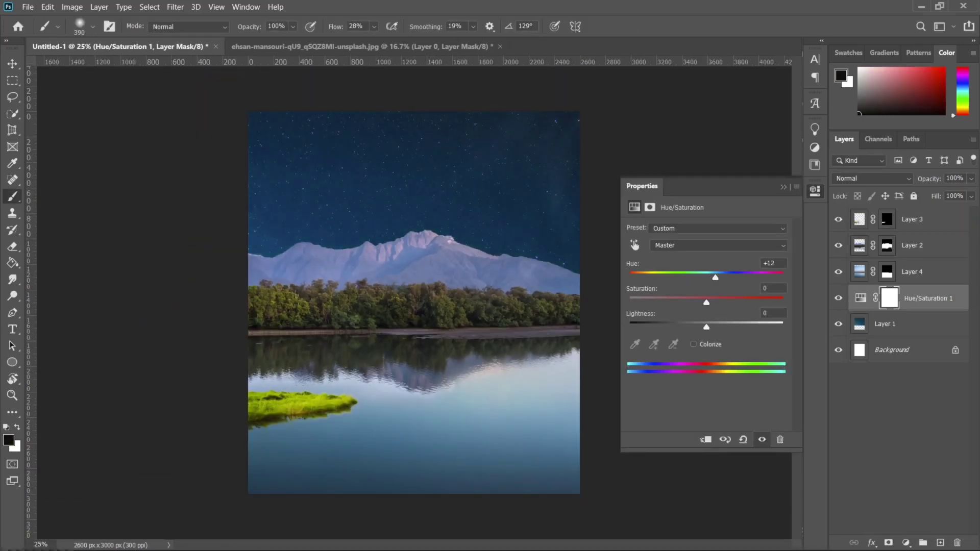
Add a Curves adjustment clipped to the mountain Layer 2 that darkens the mountain and tree shadows
{"action": "left_click_drag", "start_coordinate": [706, 326], "coordinate": [709, 327]}
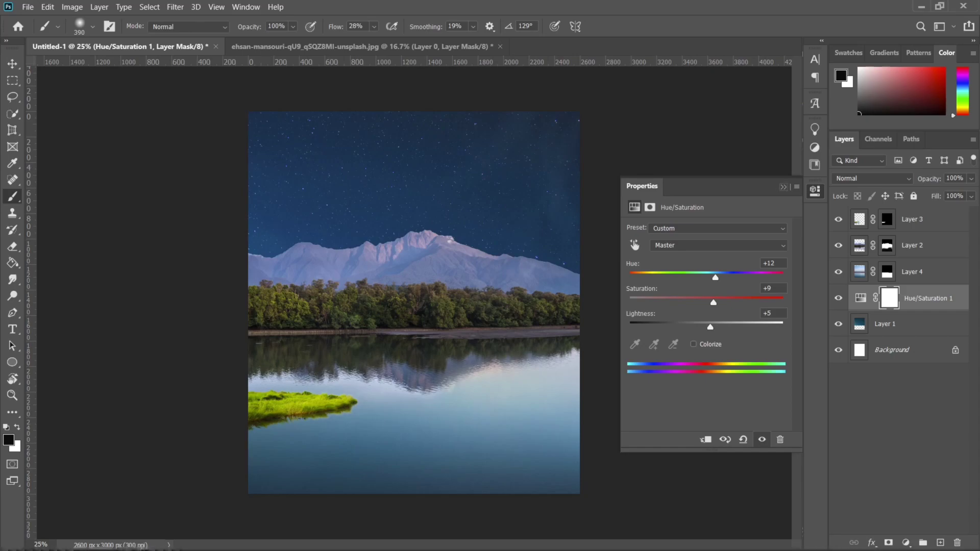
{"action": "left_click", "coordinate": [912, 271]}
{"action": "left_click", "coordinate": [912, 245]}
{"action": "left_click", "coordinate": [906, 543]}
{"action": "left_click", "coordinate": [842, 379]}
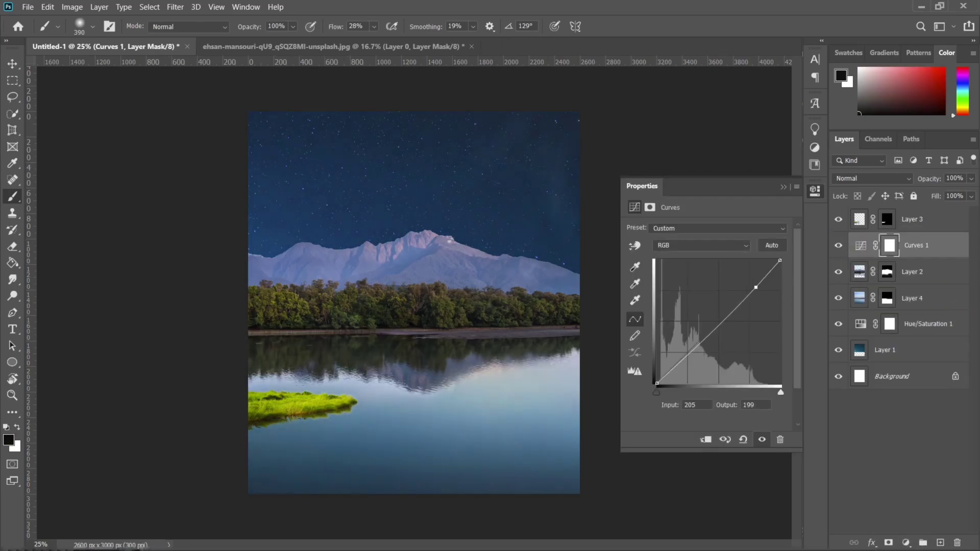
{"action": "key", "text": "backslash"}
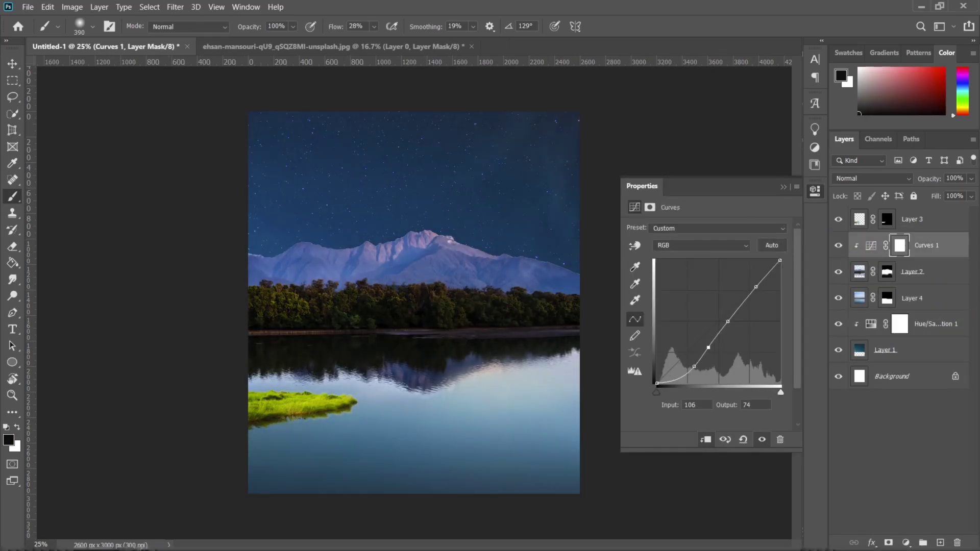
{"action": "left_click_drag", "start_coordinate": [694, 366], "coordinate": [708, 345]}
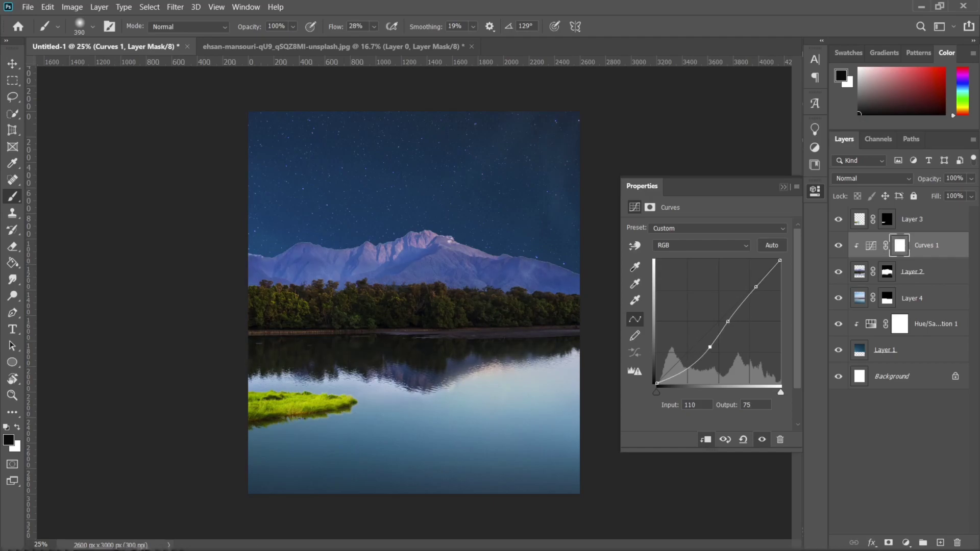
{"action": "left_click", "coordinate": [374, 26]}
Add Hue/Saturation and Brightness/Contrast adjustments that darken the mountains heavily at full contrast
{"action": "left_click_drag", "start_coordinate": [379, 41], "coordinate": [368, 41]}
{"action": "left_click", "coordinate": [906, 543]}
{"action": "left_click", "coordinate": [898, 424]}
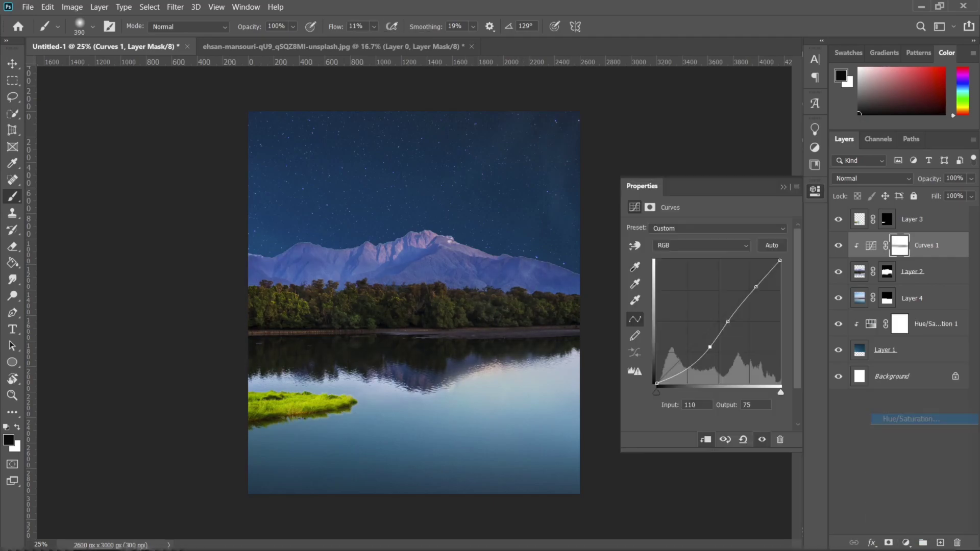
{"action": "left_click", "coordinate": [906, 543]}
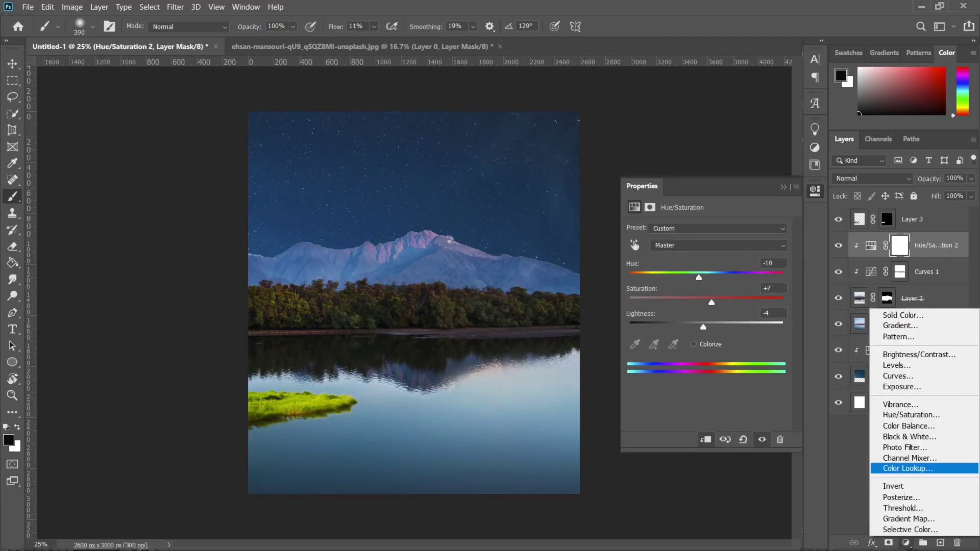
{"action": "left_click", "coordinate": [898, 354]}
{"action": "left_click_drag", "start_coordinate": [707, 264], "coordinate": [651, 264]}
{"action": "mouse_move", "coordinate": [707, 288]}
{"action": "left_mouse_down"}
{"action": "mouse_move", "coordinate": [782, 288]}
{"action": "mouse_move", "coordinate": [775, 292]}
{"action": "left_mouse_up"}
Add a second Curves adjustment with two points that lift the mountains slightly
{"action": "left_click", "coordinate": [906, 542]}
{"action": "left_click", "coordinate": [898, 376]}
{"action": "left_click", "coordinate": [739, 302]}
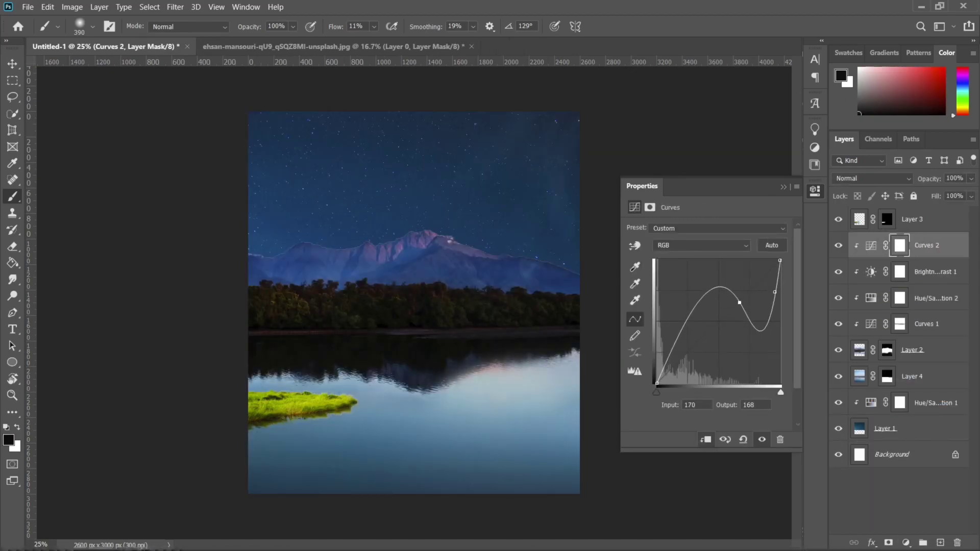
{"action": "left_click", "coordinate": [698, 340]}
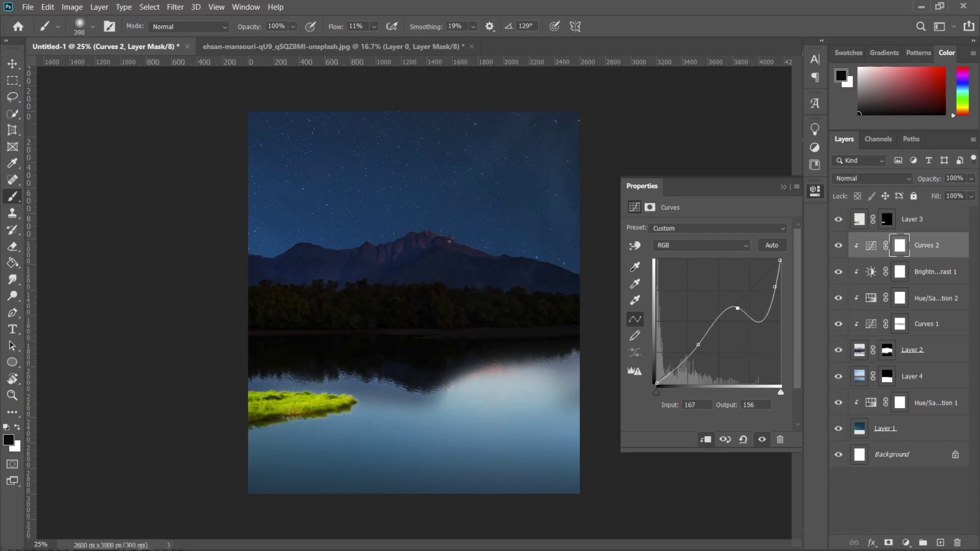
{"action": "left_click_drag", "start_coordinate": [698, 344], "coordinate": [698, 338]}
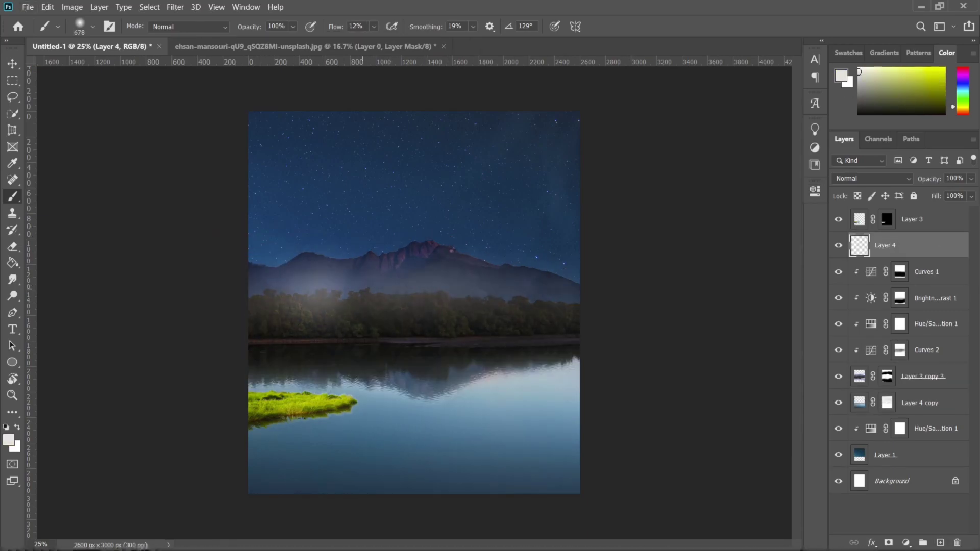
Mask the fog off the treeline, fade its fill to 29%, and add a Levels adjustment
{"action": "left_click_drag", "start_coordinate": [260, 331], "coordinate": [286, 331]}
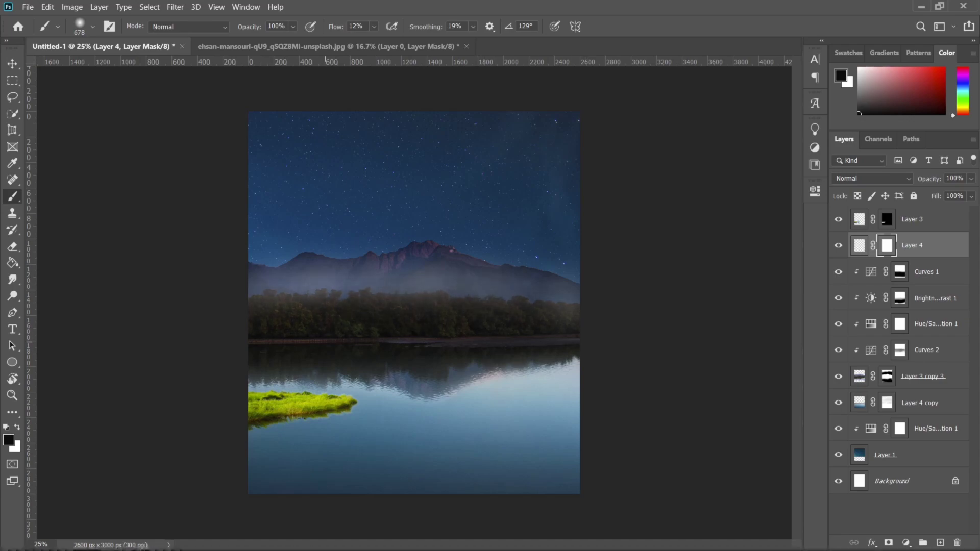
{"action": "left_click_drag", "start_coordinate": [935, 196], "coordinate": [913, 196]}
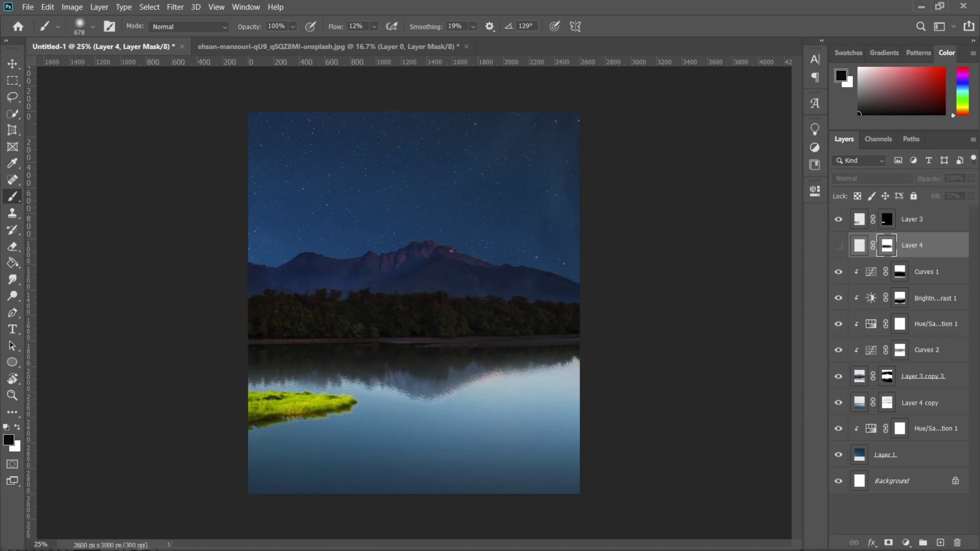
{"action": "left_click_drag", "start_coordinate": [358, 320], "coordinate": [297, 311]}
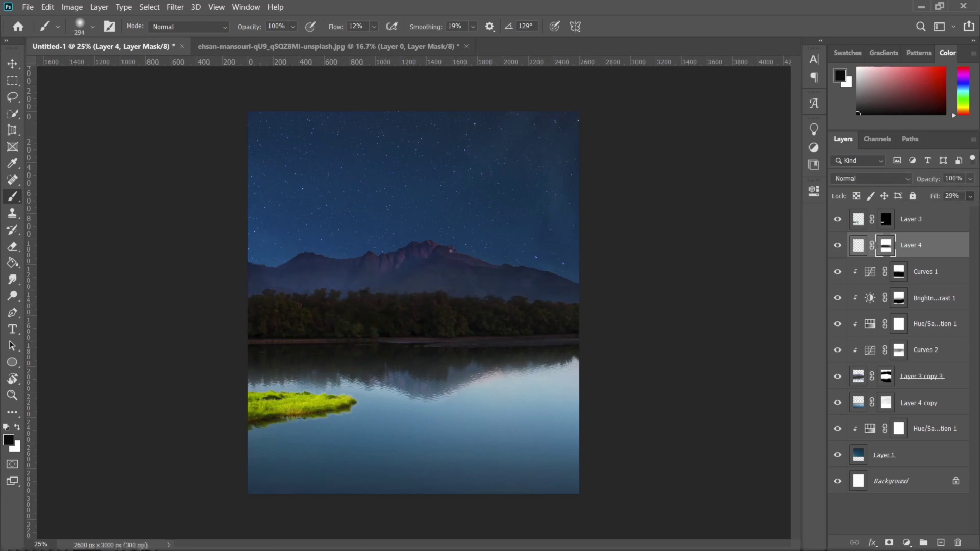
{"action": "left_click", "coordinate": [906, 542]}
{"action": "left_click", "coordinate": [888, 386]}
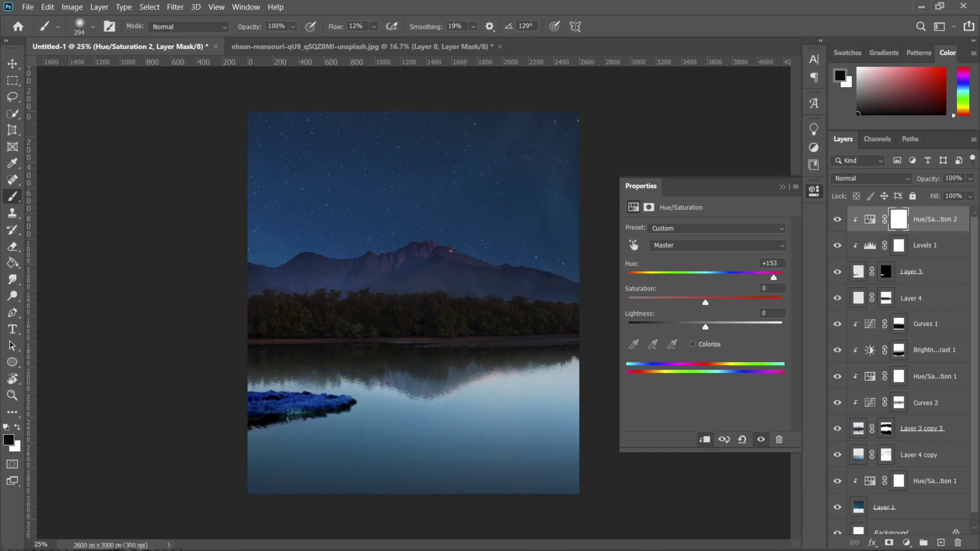
Set the grass Hue/Saturation to Hard Light and add a Vibrance adjustment
{"action": "left_click", "coordinate": [782, 186]}
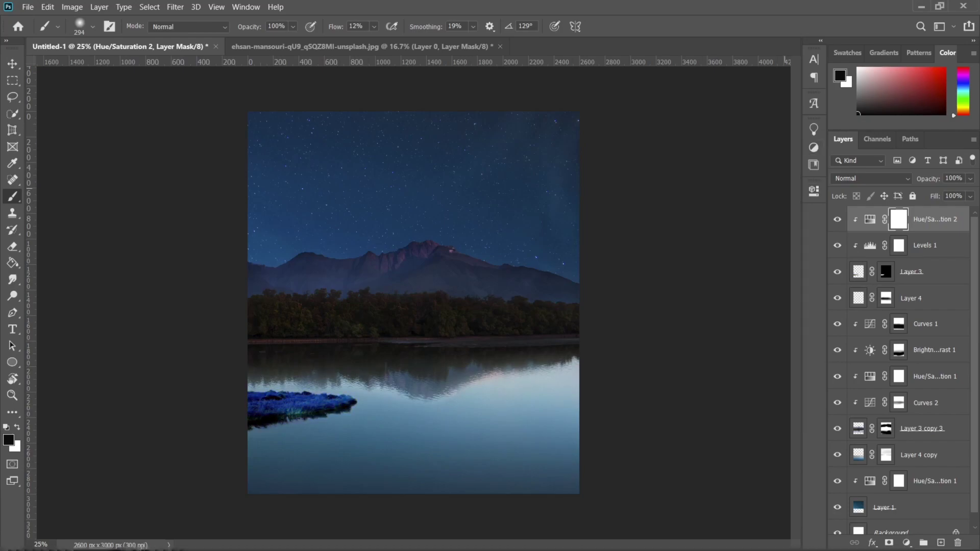
{"action": "left_click", "coordinate": [870, 178]}
{"action": "left_click", "coordinate": [867, 329]}
{"action": "left_click", "coordinate": [906, 542]}
{"action": "left_click", "coordinate": [888, 424]}
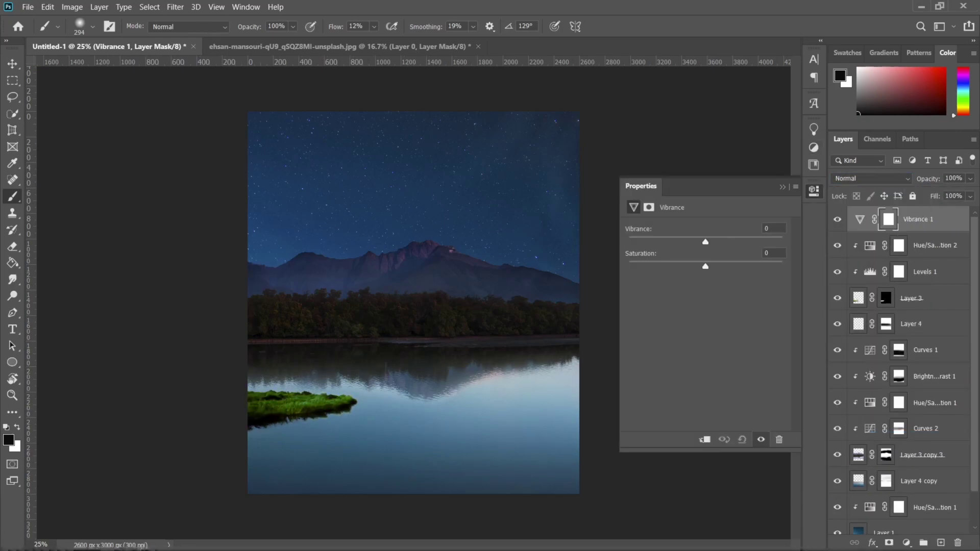
Adjust the second Hue/Saturation's opacity, create clipped Layer 5, and target the Levels 1 mask
{"action": "left_click", "coordinate": [929, 246]}
{"action": "left_click", "coordinate": [969, 178]}
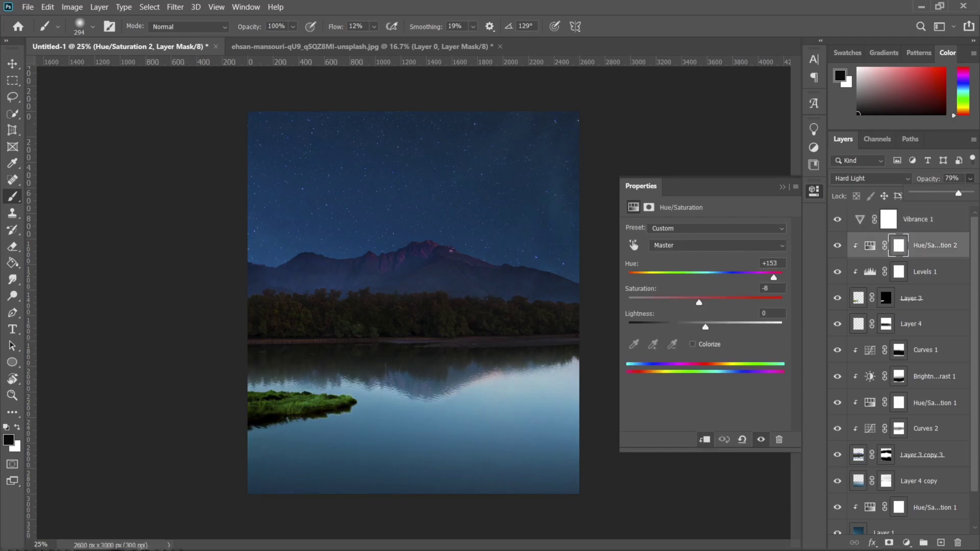
{"action": "key", "text": "ctrl+shift+alt+n"}
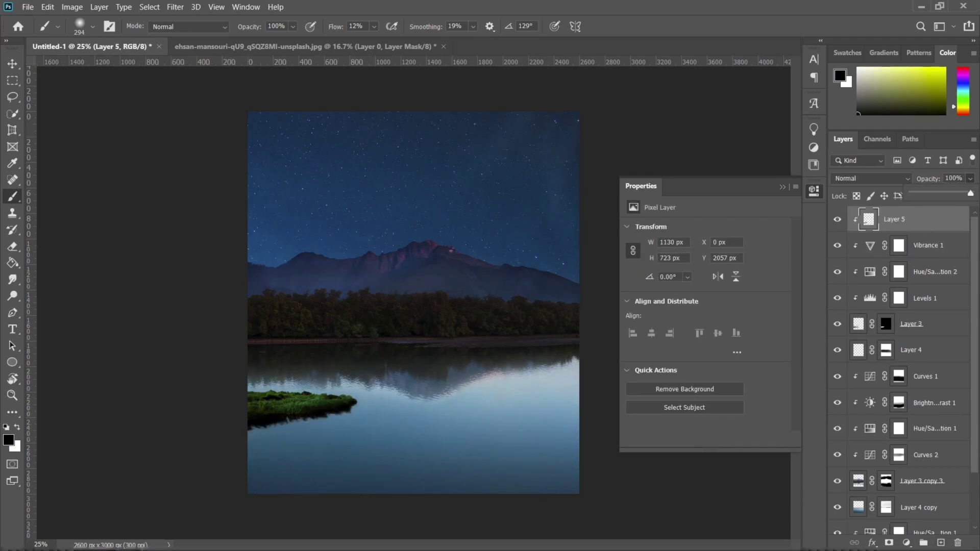
{"action": "left_click", "coordinate": [870, 298]}
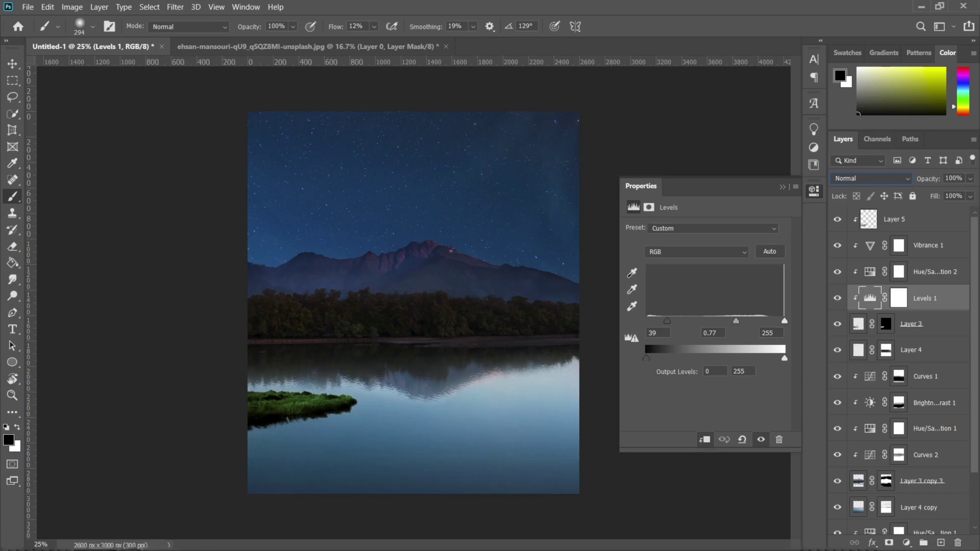
{"action": "left_click", "coordinate": [899, 298]}
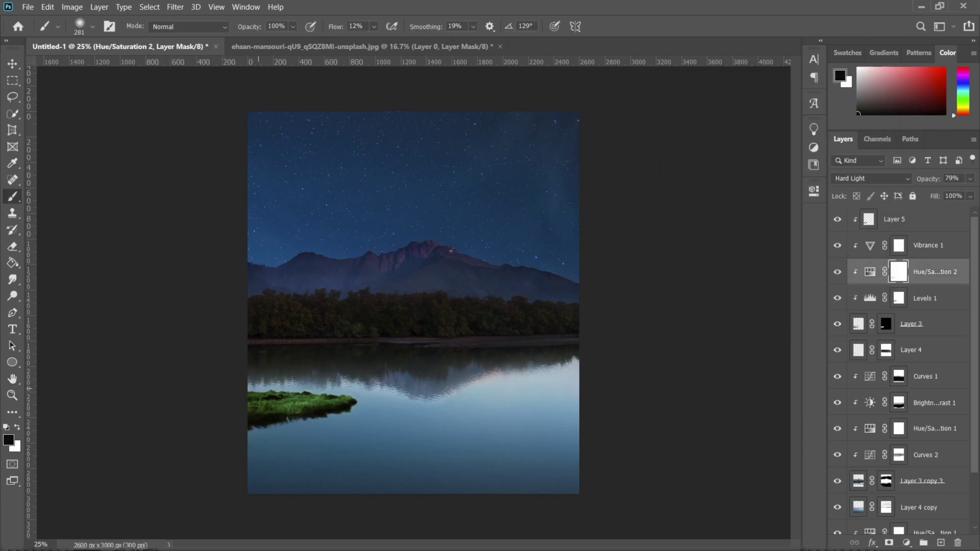
{"action": "scroll", "coordinate": [413, 306], "scroll_direction": "up", "scroll_amount": 2}
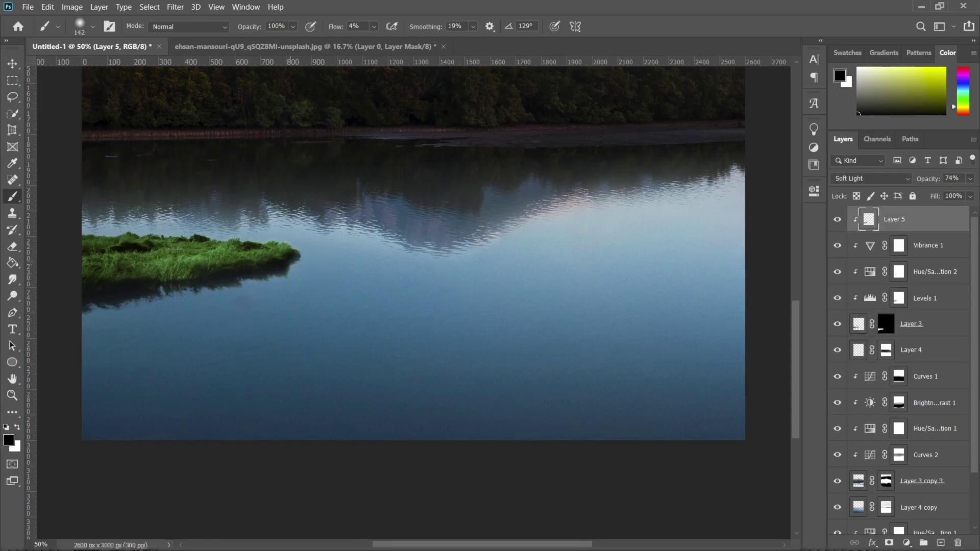
Set Layer 5 to Hard Light and add Hue/Saturation 3 desaturating and darkening the whole image
{"action": "left_click", "coordinate": [870, 178]}
{"action": "left_click", "coordinate": [845, 354]}
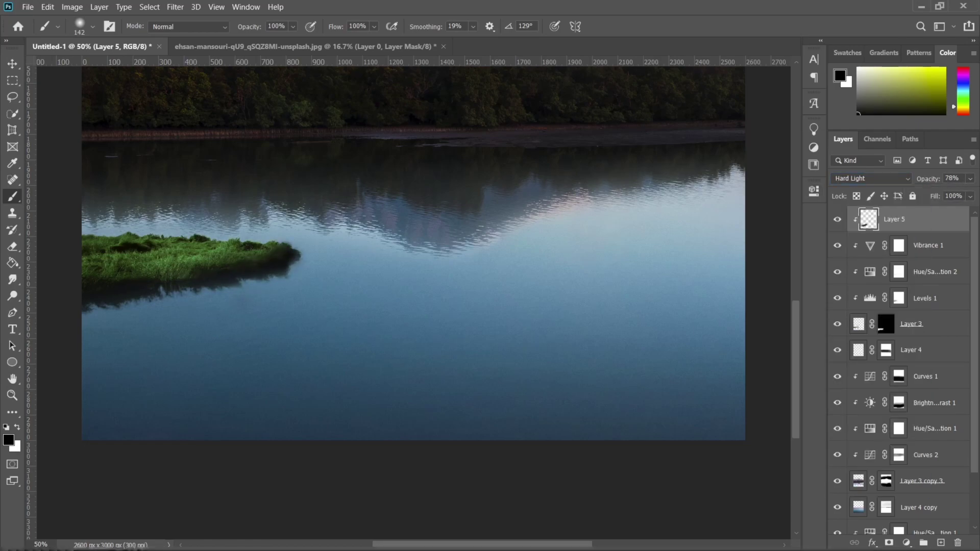
{"action": "left_click", "coordinate": [906, 542]}
{"action": "left_click", "coordinate": [898, 419]}
{"action": "mouse_move", "coordinate": [704, 303]}
{"action": "left_mouse_down"}
{"action": "mouse_move", "coordinate": [679, 302]}
{"action": "mouse_move", "coordinate": [693, 327]}
{"action": "left_mouse_up"}
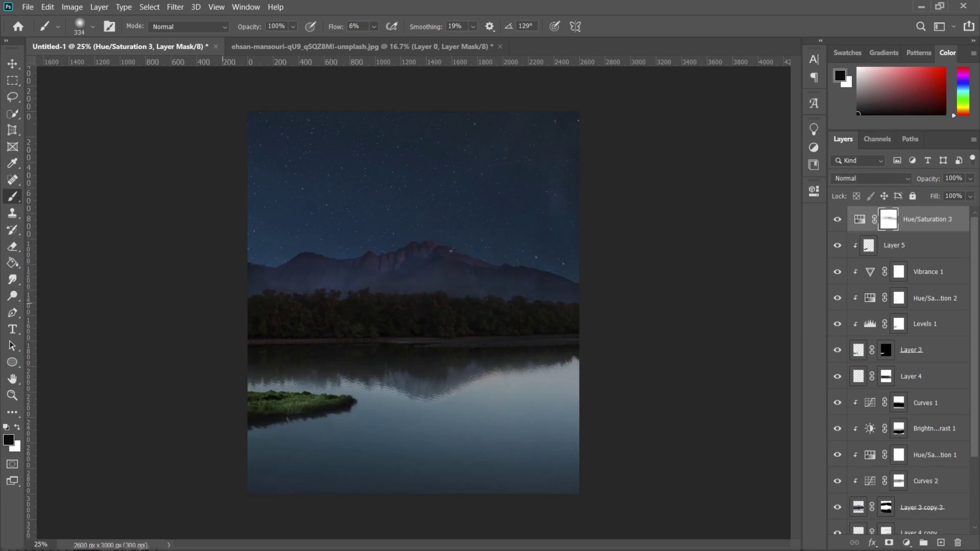
Flip the sky copy vertically to form the lake reflection
{"action": "key", "text": "ctrl+t"}
{"action": "right_click", "coordinate": [420, 308]}
{"action": "left_click", "coordinate": [439, 529]}
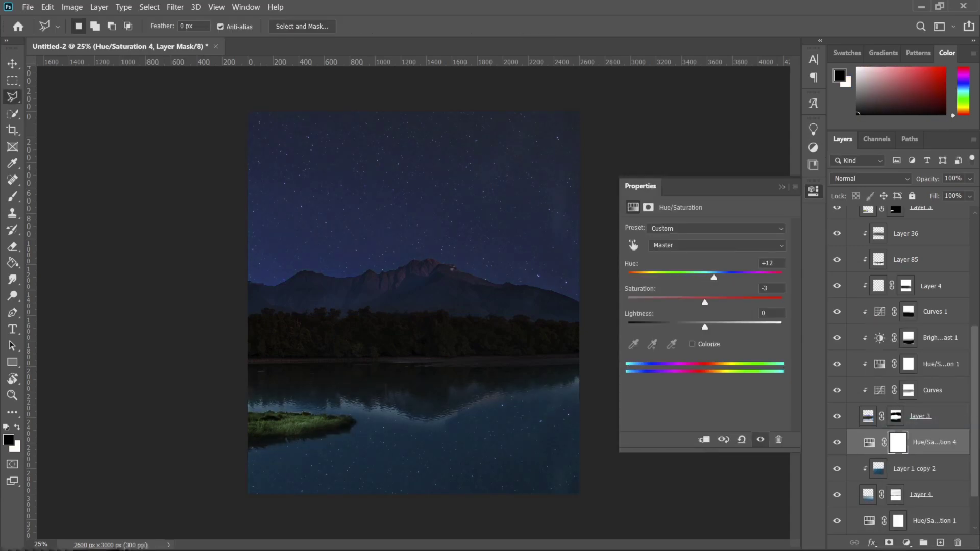
{"action": "scroll", "coordinate": [901, 357], "scroll_direction": "down", "scroll_amount": 2}
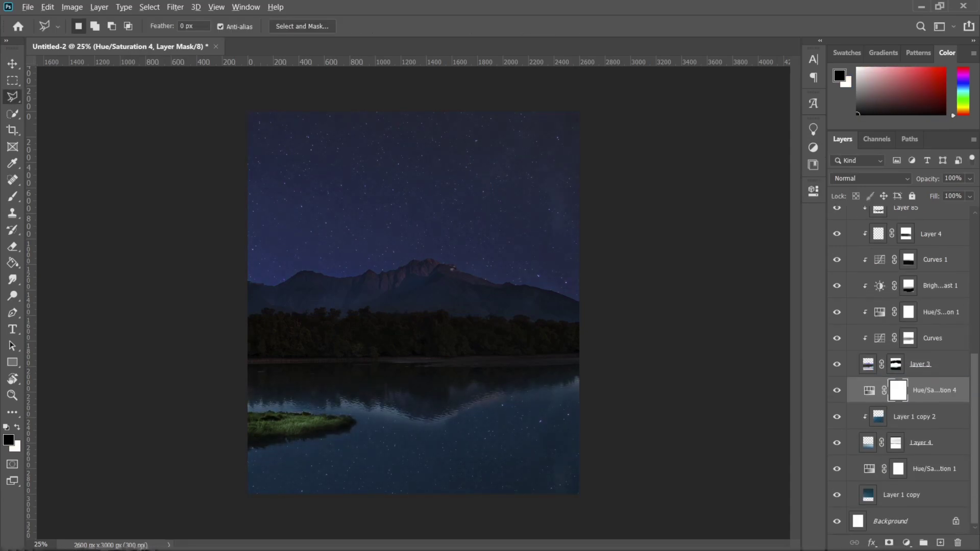
Clip the hue adjustment, mask the sky reflection, and paint out reflected stars in the water
{"action": "key", "text": "ctrl+alt+g"}
{"action": "key", "text": "alt+bracketleft"}
{"action": "key", "text": "b"}
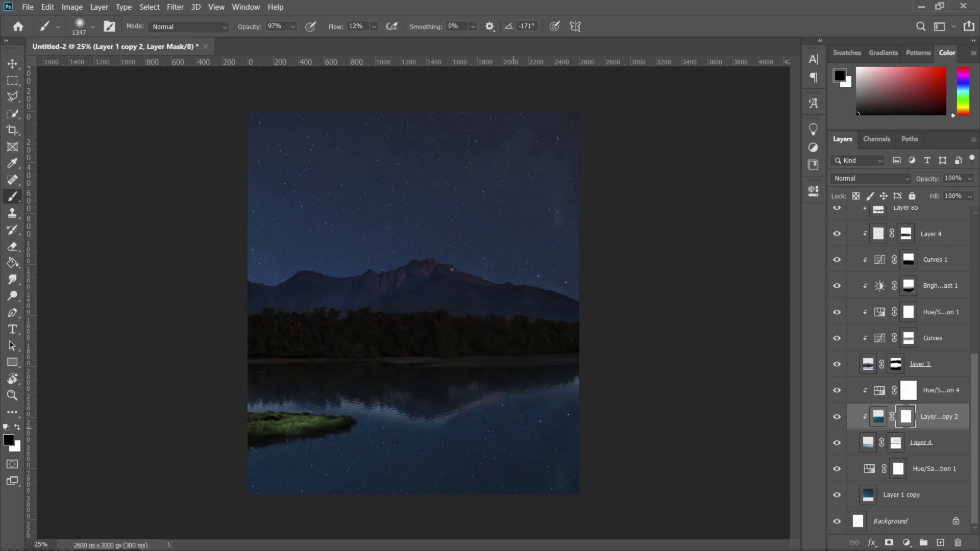
{"action": "mouse_move", "coordinate": [347, 414]}
{"action": "left_mouse_down"}
{"action": "mouse_move", "coordinate": [536, 400]}
{"action": "mouse_move", "coordinate": [485, 449]}
{"action": "left_mouse_up"}
{"action": "mouse_move", "coordinate": [535, 408]}
{"action": "left_mouse_down"}
{"action": "mouse_move", "coordinate": [331, 423]}
{"action": "mouse_move", "coordinate": [561, 403]}
{"action": "mouse_move", "coordinate": [403, 439]}
{"action": "left_mouse_up"}
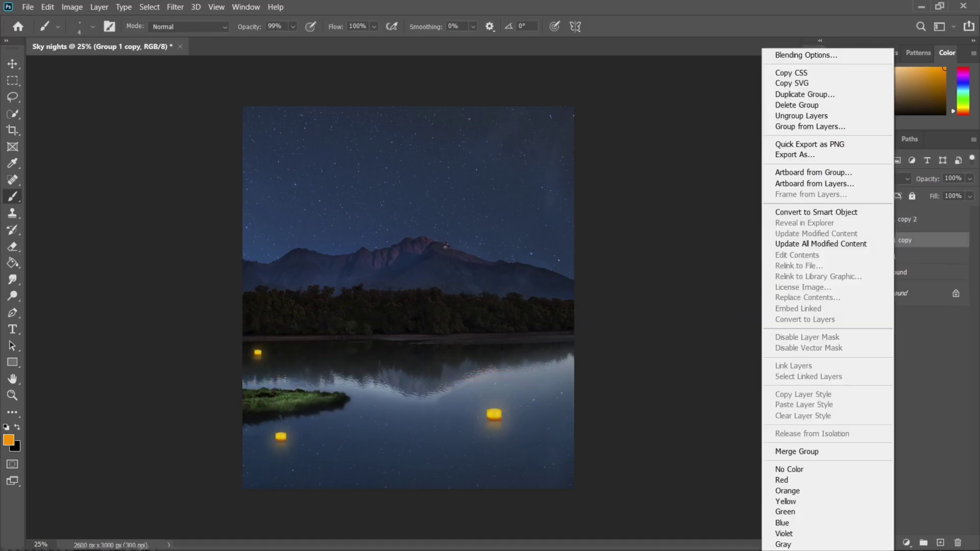
Duplicate a floating lantern and shrink the copy to a smaller size
{"action": "key", "text": "Escape"}
{"action": "key", "text": "alt+bracketright"}
{"action": "key", "text": "ctrl+t"}
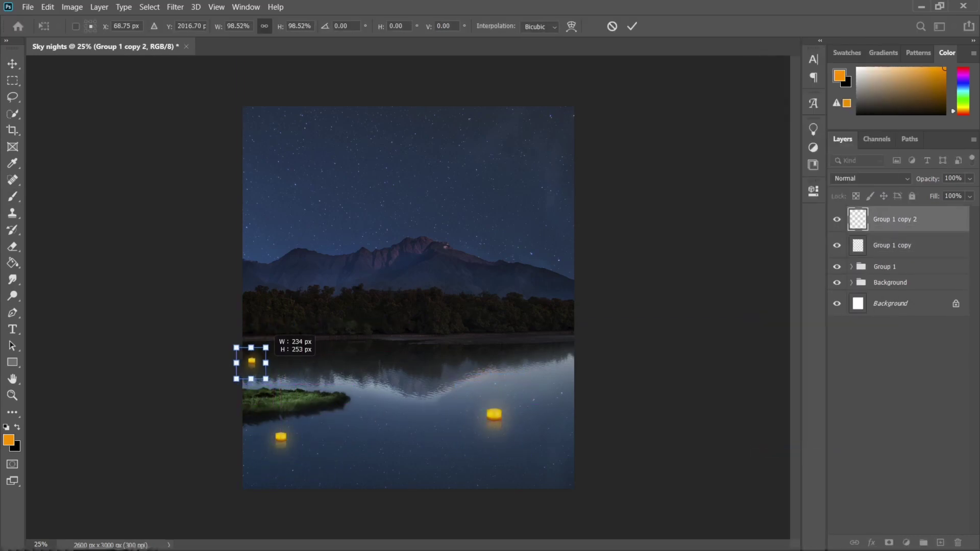
{"action": "key", "text": "Return"}
{"action": "key", "text": "ctrl+j"}
{"action": "key", "text": "ctrl+plus"}
{"action": "key", "text": "ctrl+plus"}
{"action": "key", "text": "ctrl+plus"}
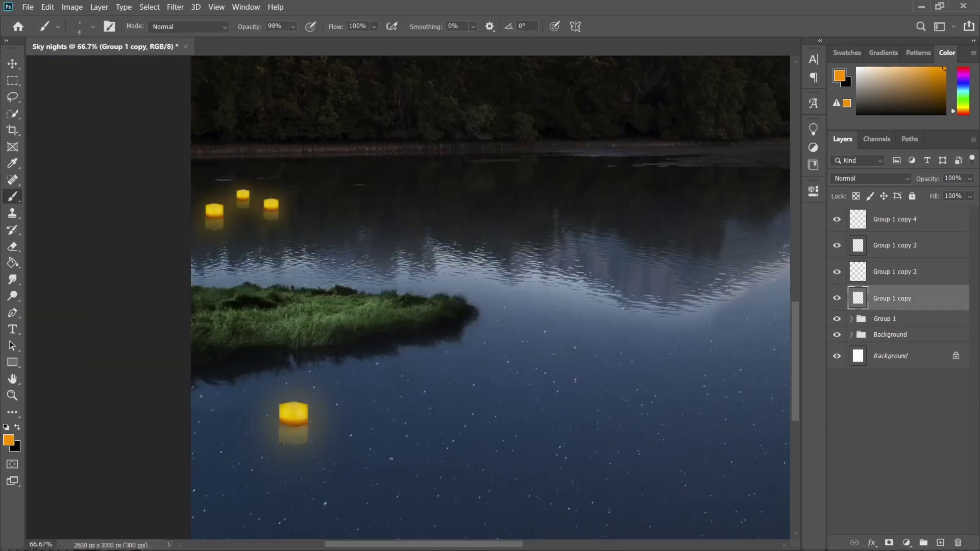
Move one lantern left and add a horizontally flipped lantern copy elsewhere on the lake
{"action": "key", "text": "ctrl+t"}
{"action": "mouse_move", "coordinate": [294, 416]}
{"action": "left_mouse_down"}
{"action": "mouse_move", "coordinate": [214, 455]}
{"action": "mouse_move", "coordinate": [374, 411]}
{"action": "left_mouse_up"}
{"action": "key", "text": "Return"}
{"action": "key", "text": "ctrl+j"}
{"action": "key", "text": "ctrl+t"}
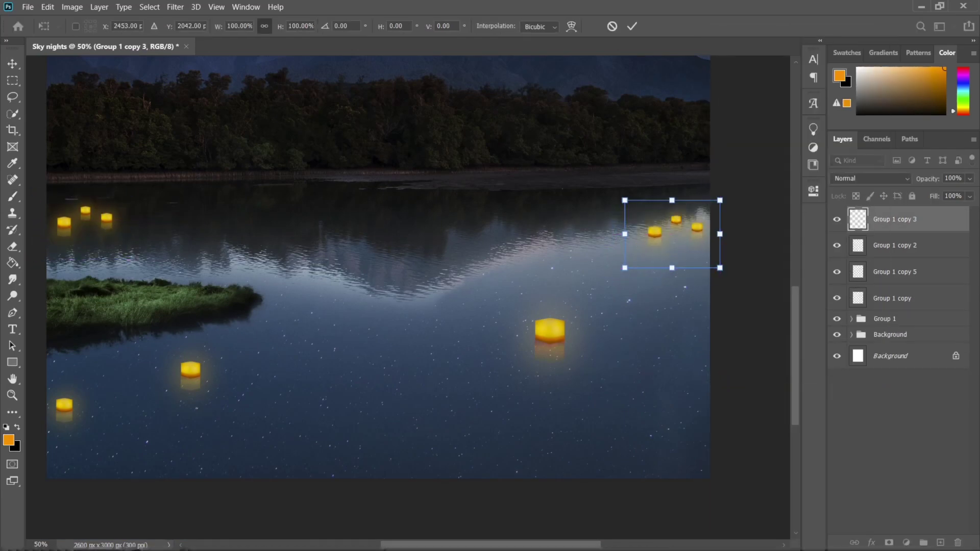
{"action": "right_click", "coordinate": [685, 233]}
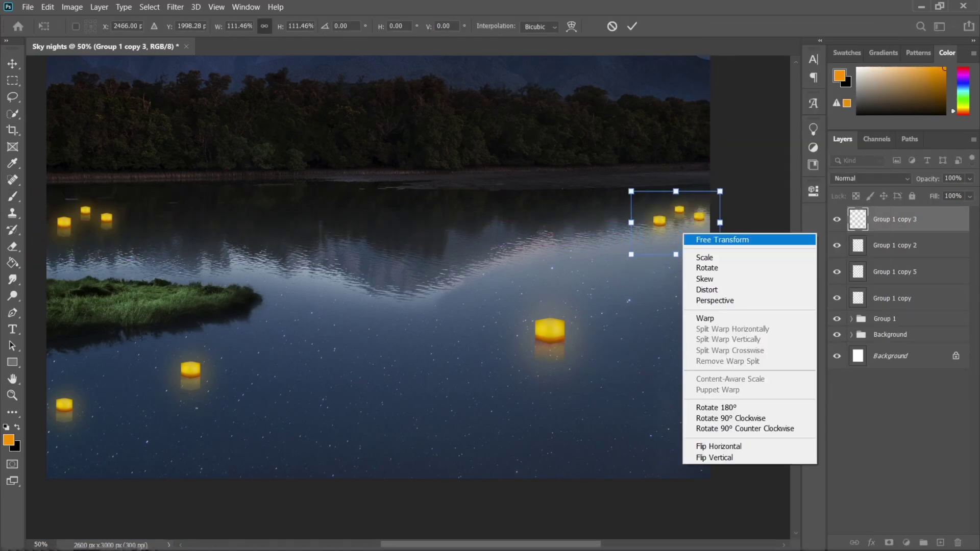
{"action": "left_click", "coordinate": [722, 446]}
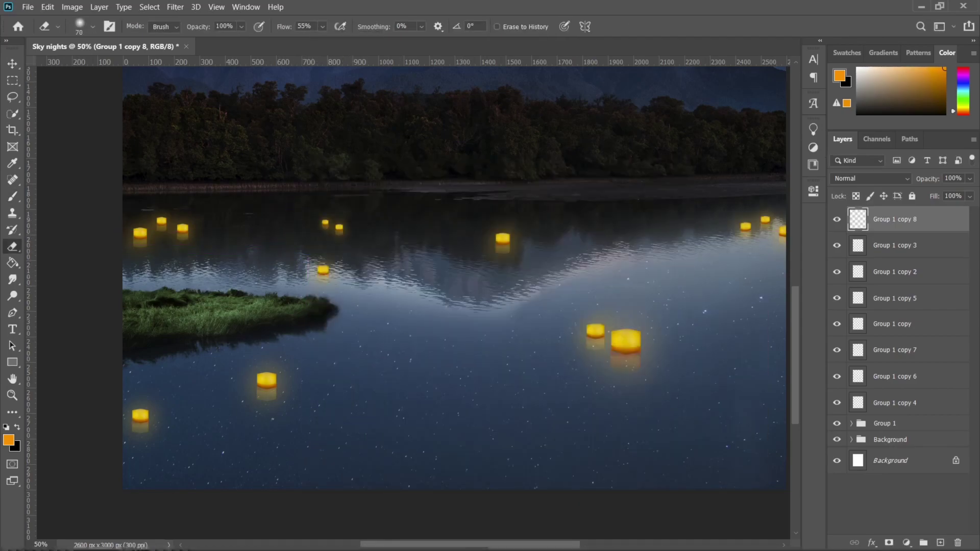
{"action": "scroll", "coordinate": [454, 301], "scroll_direction": "up", "scroll_amount": 3}
{"action": "key", "text": "ctrl+minus"}
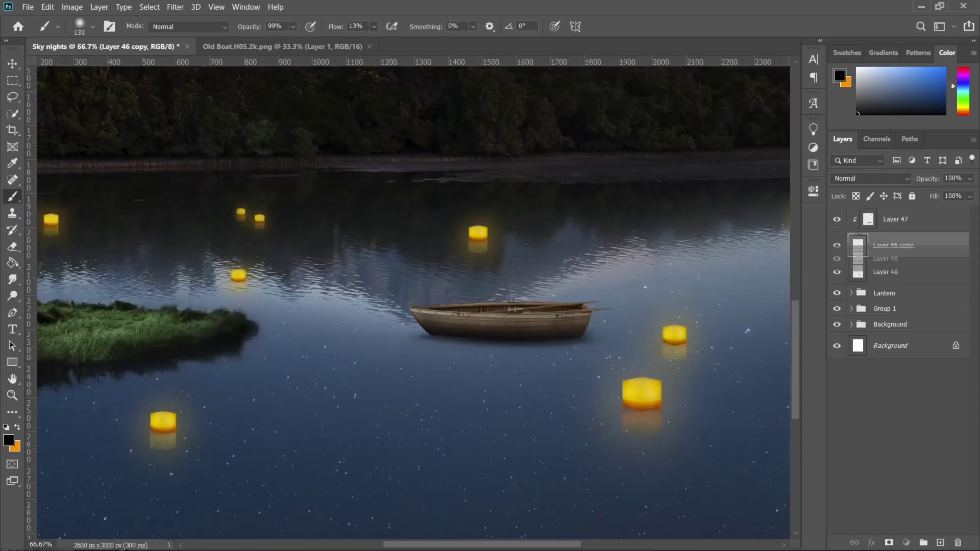
Distort the boat's flipped reflection so its corners skew to fit the water
{"action": "key", "text": "ctrl+t"}
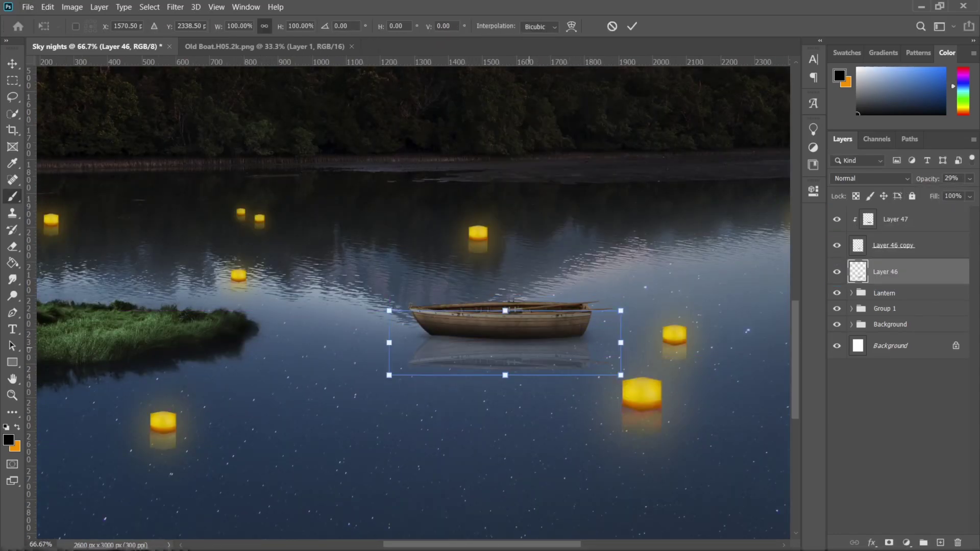
{"action": "right_click", "coordinate": [521, 123]}
{"action": "left_click", "coordinate": [566, 177]}
{"action": "left_click_drag", "start_coordinate": [386, 315], "coordinate": [376, 300]}
{"action": "right_click", "coordinate": [508, 99]}
{"action": "left_click", "coordinate": [526, 153]}
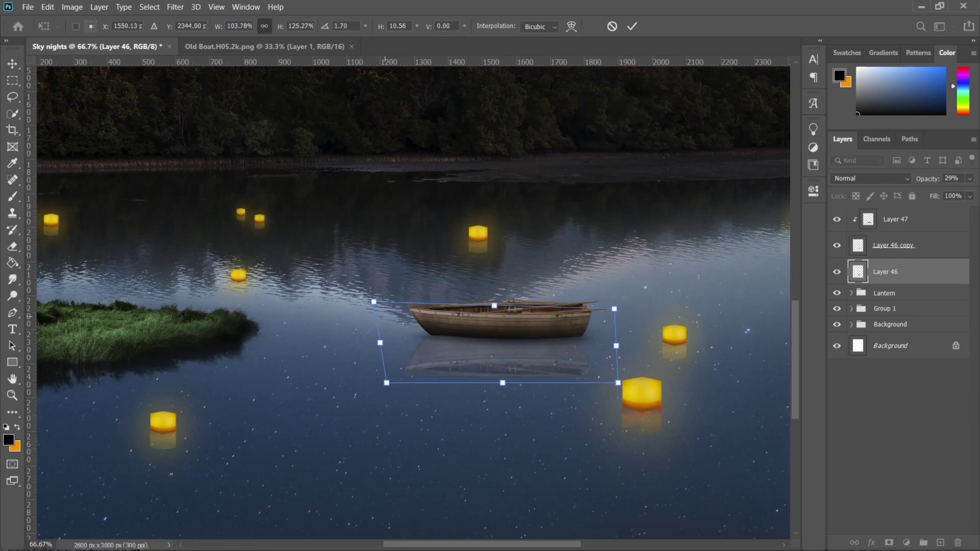
{"action": "key", "text": "Return"}
Fine-tune the boat reflection's transform once more
{"action": "key", "text": "b"}
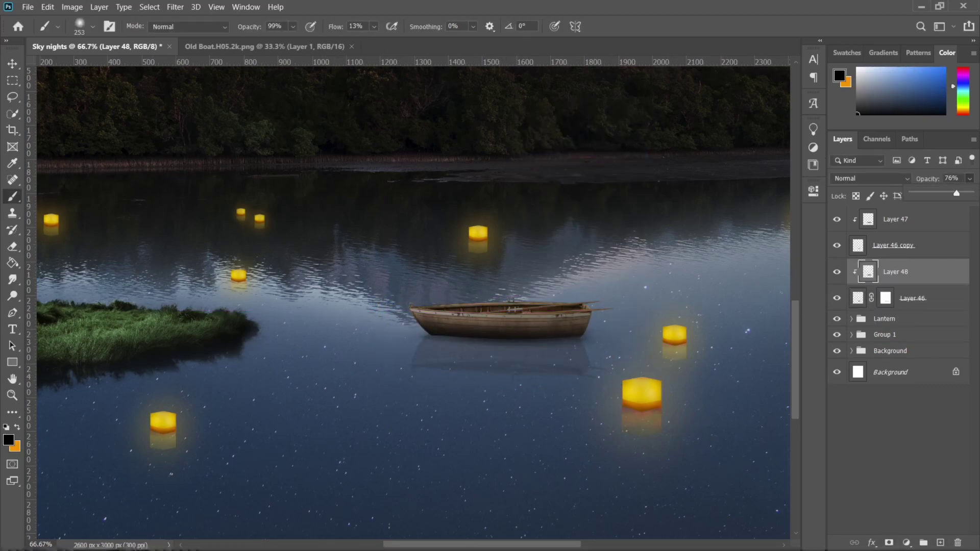
{"action": "key", "text": "alt+bracketleft"}
{"action": "key", "text": "ctrl+t"}
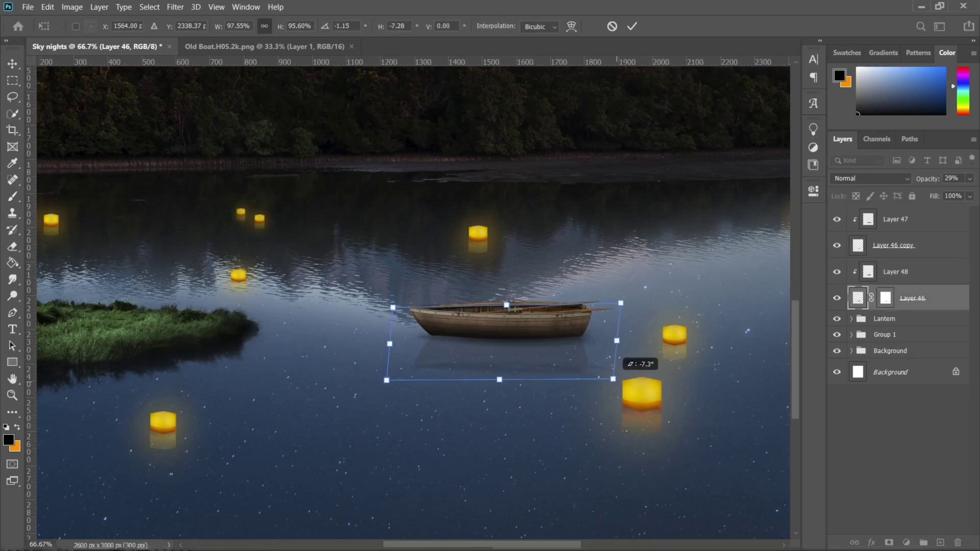
{"action": "key", "text": "Return"}
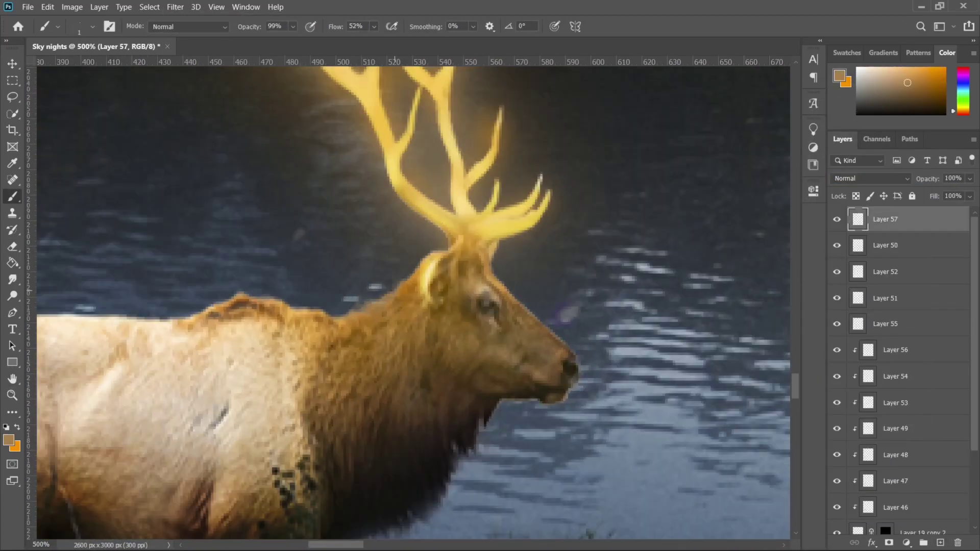
Paint low-flow yellow antler light onto the stag, erase the excess, and dab sparkles by the antlers
{"action": "left_click", "coordinate": [427, 252], "text": "alt"}
{"action": "key", "text": "shift+0"}
{"action": "key", "text": "shift+6"}
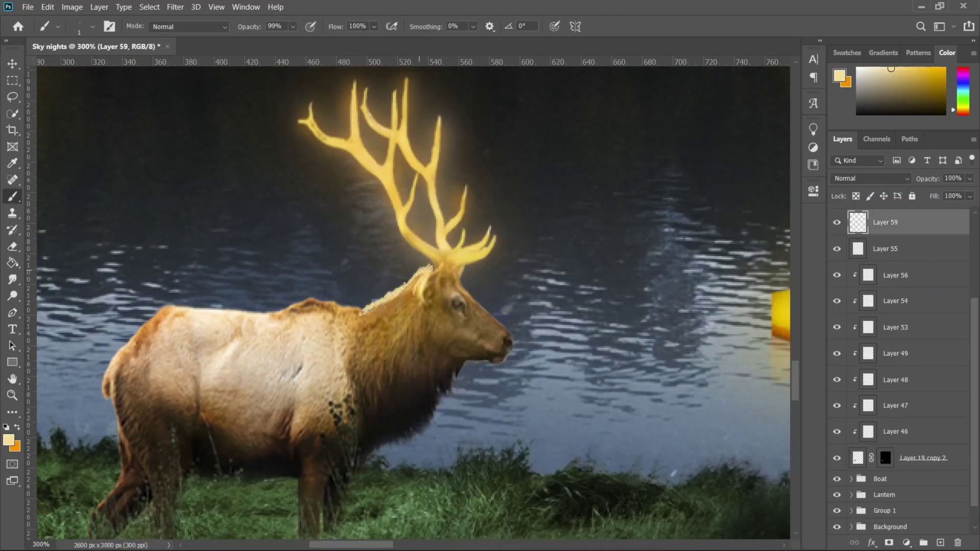
{"action": "key", "text": "e"}
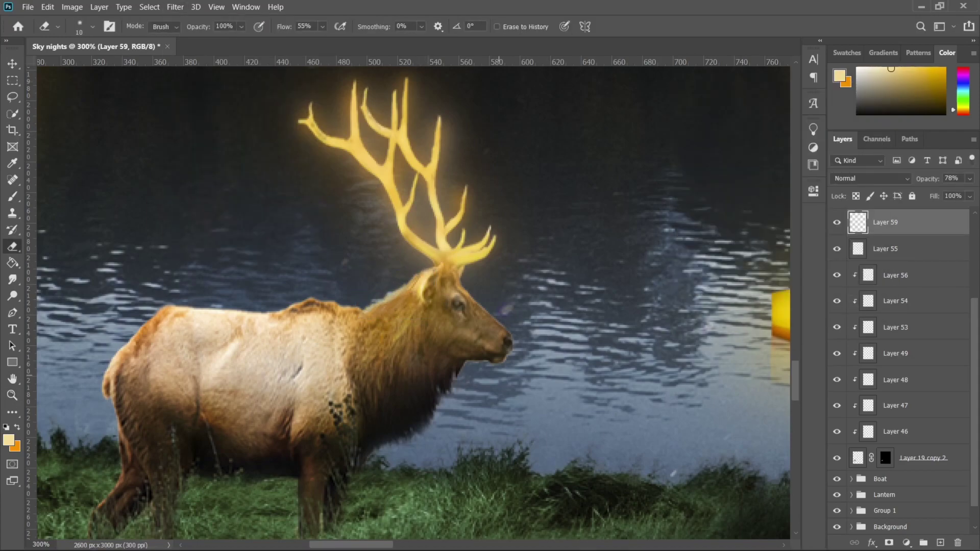
{"action": "key", "text": "x"}
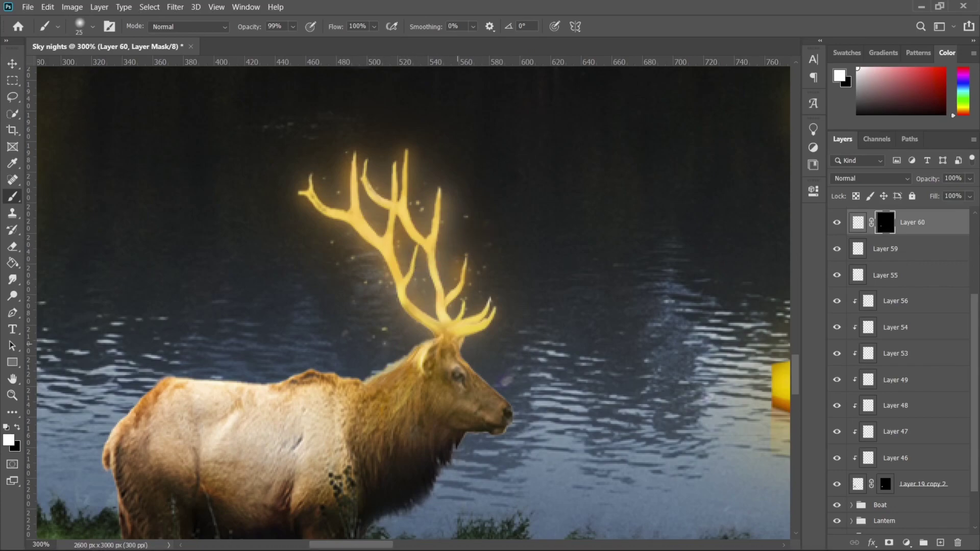
{"action": "key", "text": "e"}
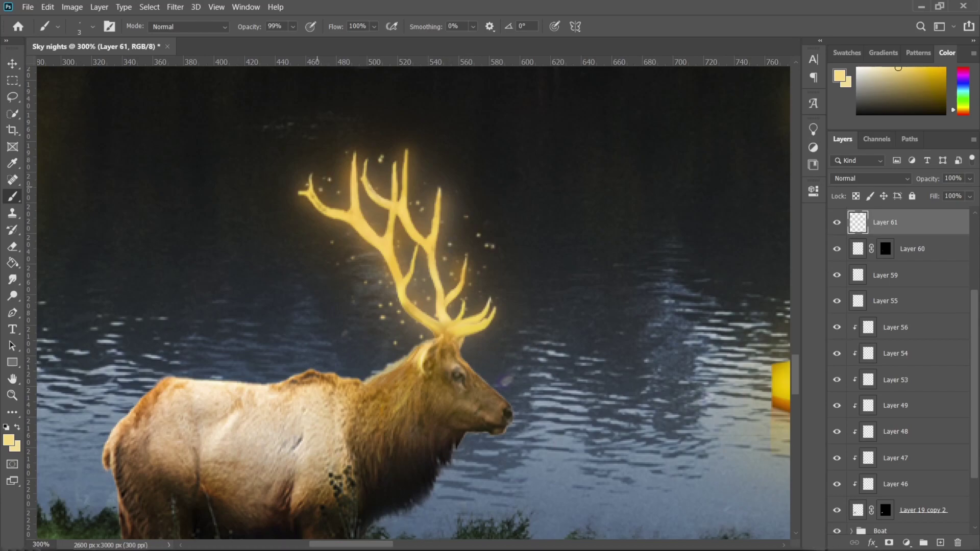
{"action": "left_click", "coordinate": [335, 240]}
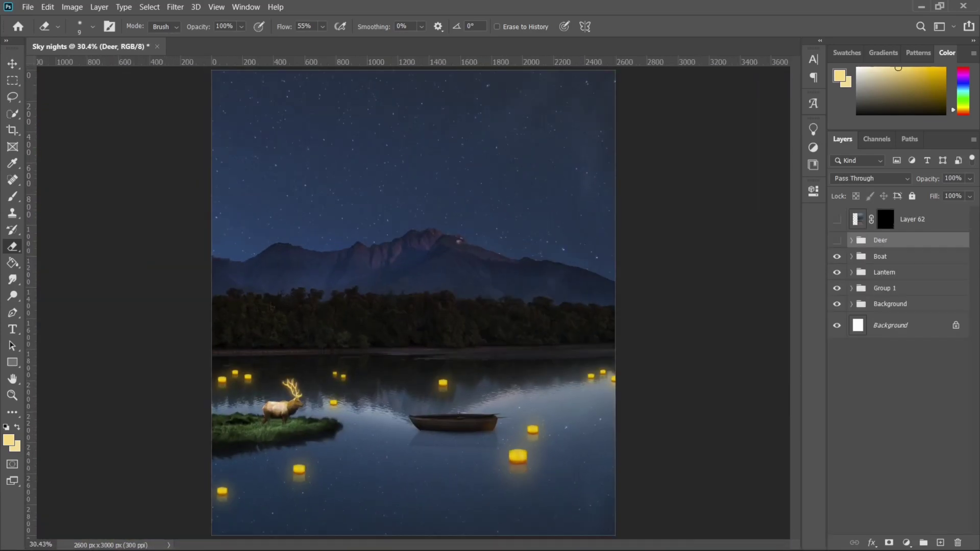
Apply the flipped stag reflection and move it below Group 1
{"action": "key", "text": "Return"}
{"action": "key", "text": "alt+bracketleft"}
{"action": "key", "text": "alt+bracketleft"}
{"action": "key", "text": "alt+bracketleft"}
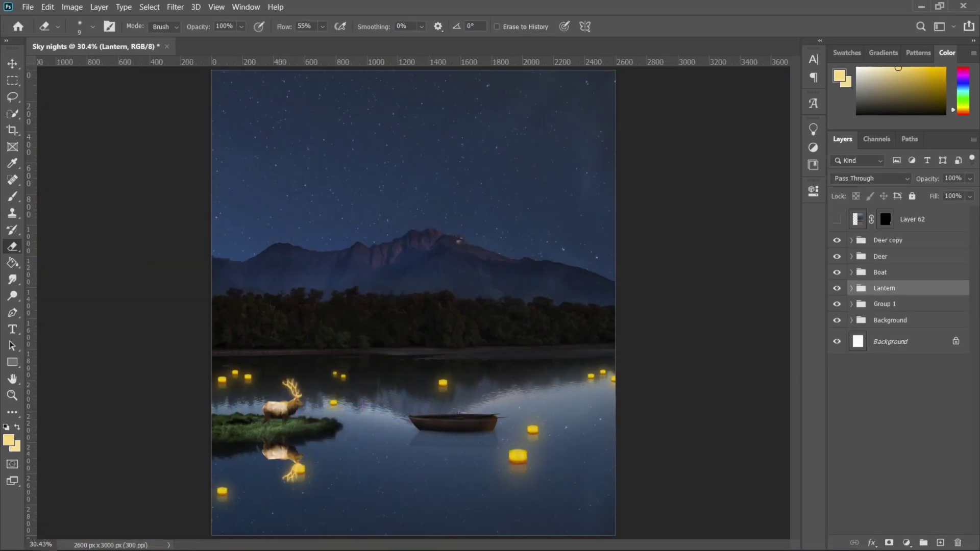
{"action": "left_click_drag", "start_coordinate": [888, 307], "coordinate": [888, 320]}
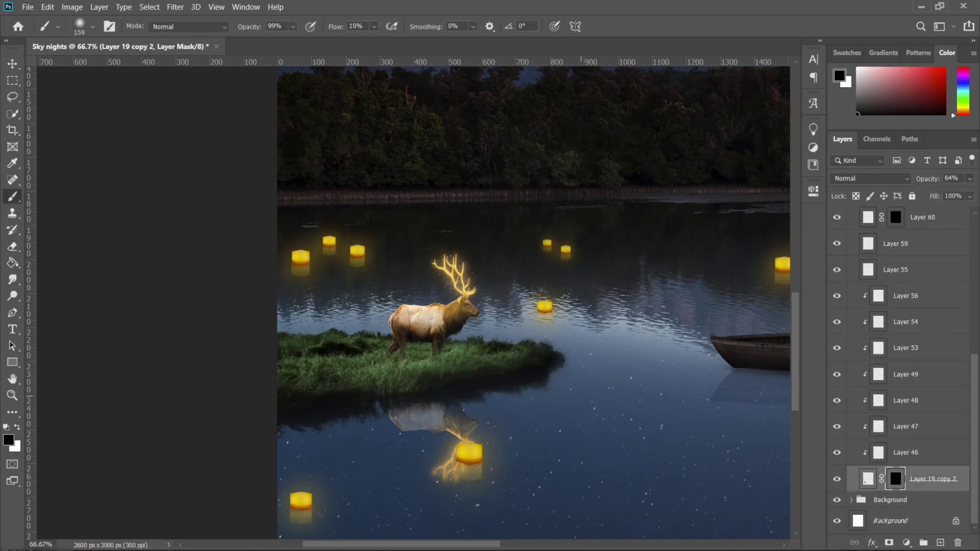
{"action": "scroll", "coordinate": [898, 372], "scroll_direction": "up", "scroll_amount": 5}
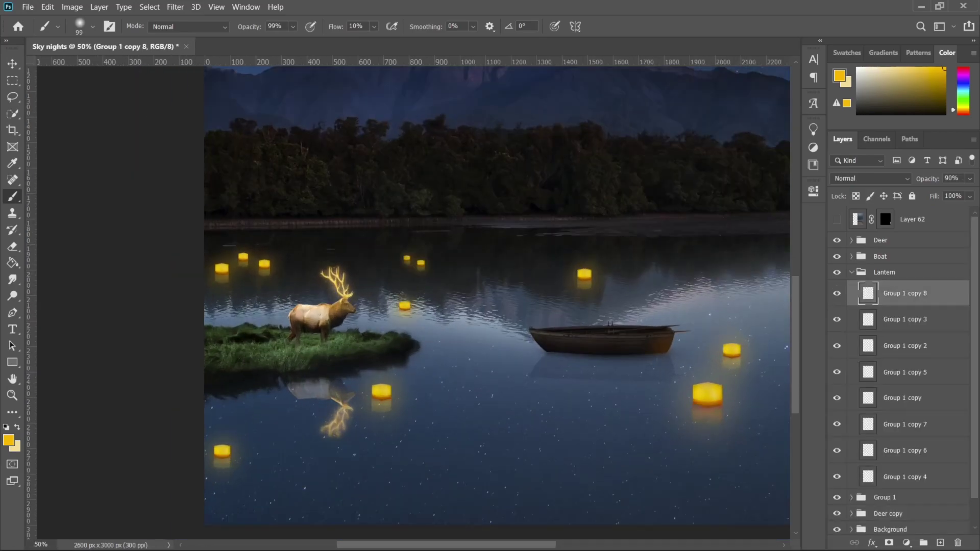
Flip a duplicated lantern pair horizontally and place it behind the boat
{"action": "key", "text": "ctrl+t"}
{"action": "right_click", "coordinate": [563, 286]}
{"action": "left_click", "coordinate": [602, 499]}
{"action": "left_click_drag", "start_coordinate": [632, 281], "coordinate": [618, 286]}
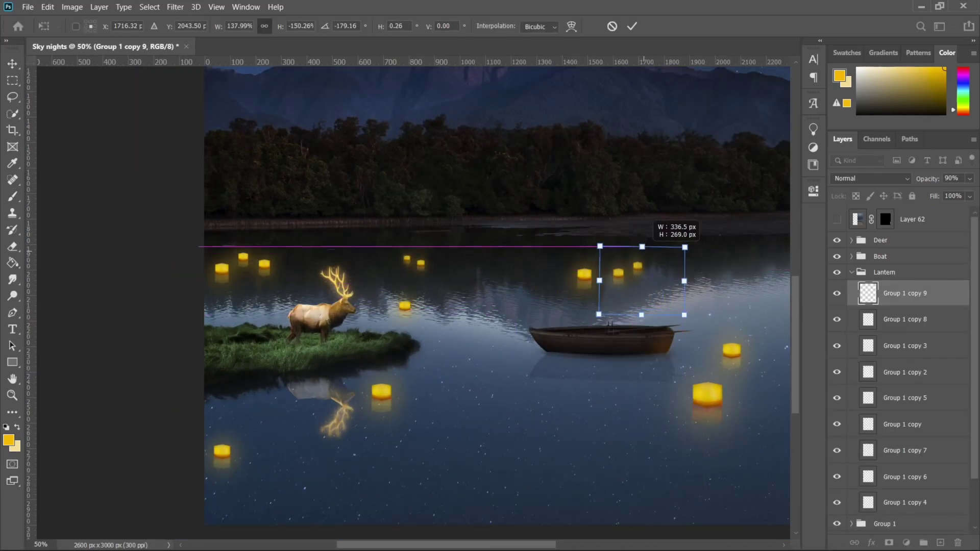
{"action": "key", "text": "Return"}
{"action": "key", "text": "b"}
Show the cloaked figure layer and move the figure to stand in the boat
{"action": "left_click", "coordinate": [851, 272]}
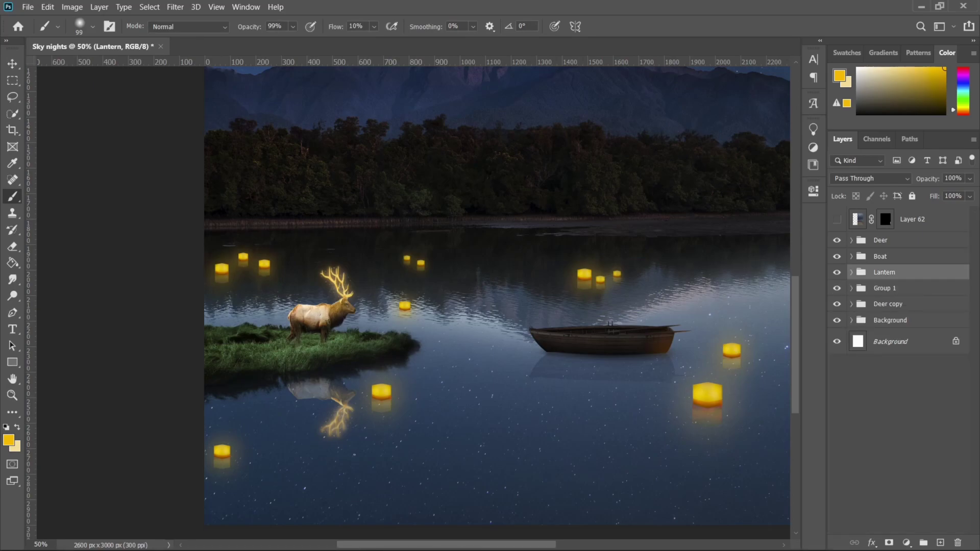
{"action": "left_click", "coordinate": [837, 218]}
{"action": "left_click", "coordinate": [912, 219]}
{"action": "key", "text": "ctrl+t"}
{"action": "mouse_move", "coordinate": [658, 281]}
{"action": "left_mouse_down"}
{"action": "mouse_move", "coordinate": [569, 280]}
{"action": "mouse_move", "coordinate": [631, 293]}
{"action": "left_mouse_up"}
Lock in the figure's placement and set up a small black brush for the contact shadow
{"action": "key", "text": "Return"}
{"action": "key", "text": "b"}
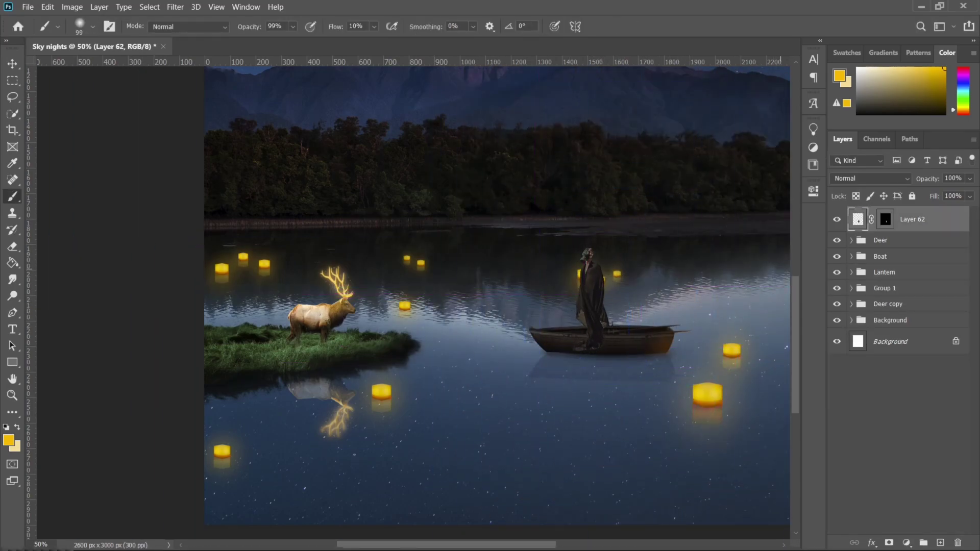
{"action": "scroll", "coordinate": [649, 350], "scroll_direction": "up", "scroll_amount": 5}
{"action": "key", "text": "d"}
{"action": "scroll", "coordinate": [406, 301], "scroll_direction": "up", "scroll_amount": 2}
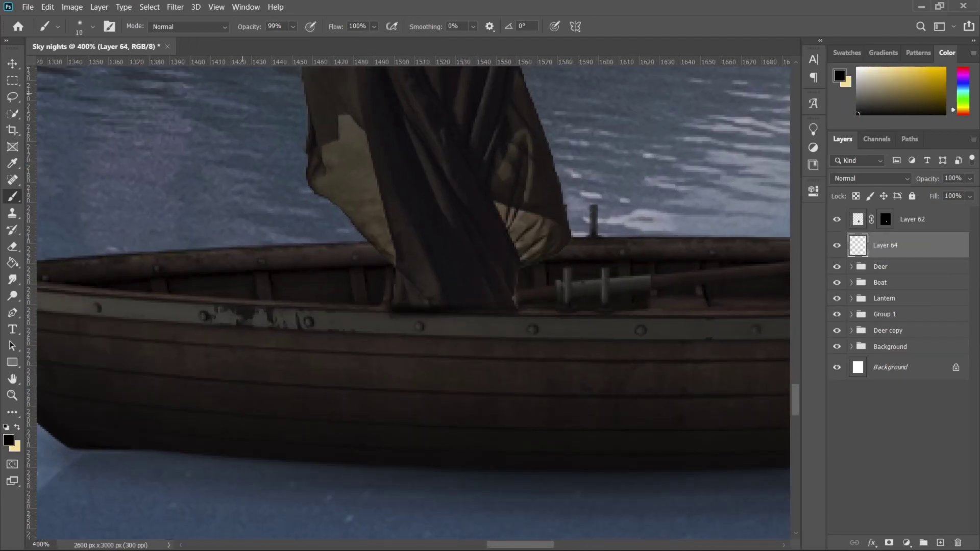
Gaussian-blur the contact shadow and soften the figure's base on its layer mask
{"action": "left_click", "coordinate": [175, 7]}
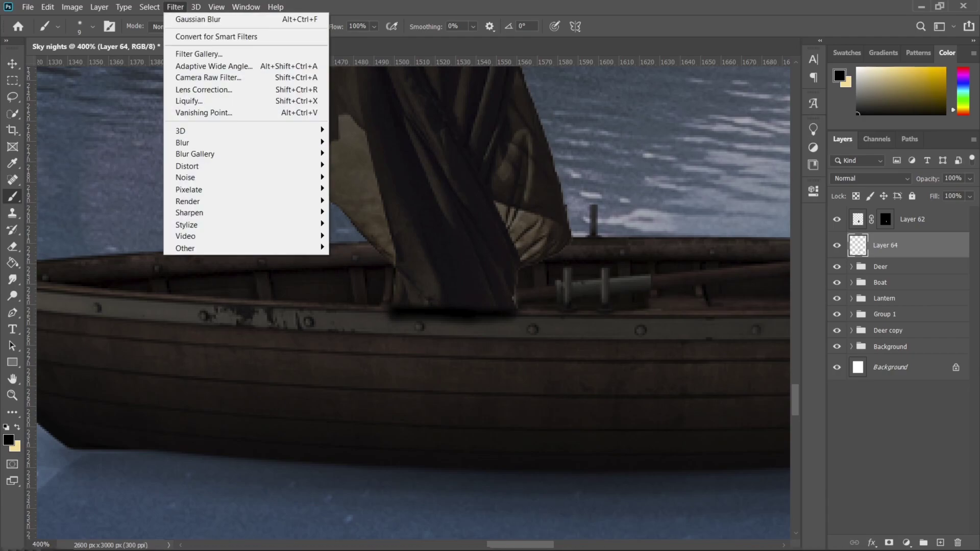
{"action": "key", "text": "Return"}
{"action": "left_click", "coordinate": [886, 219]}
{"action": "key", "text": "b"}
{"action": "right_click", "coordinate": [561, 148]}
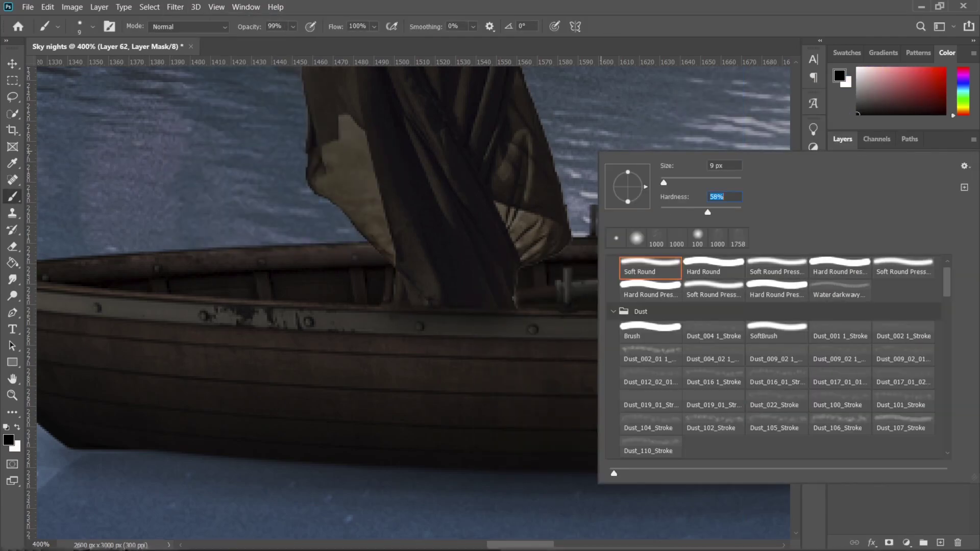
{"action": "key", "text": "Escape"}
{"action": "scroll", "coordinate": [408, 301], "scroll_direction": "up", "scroll_amount": 3}
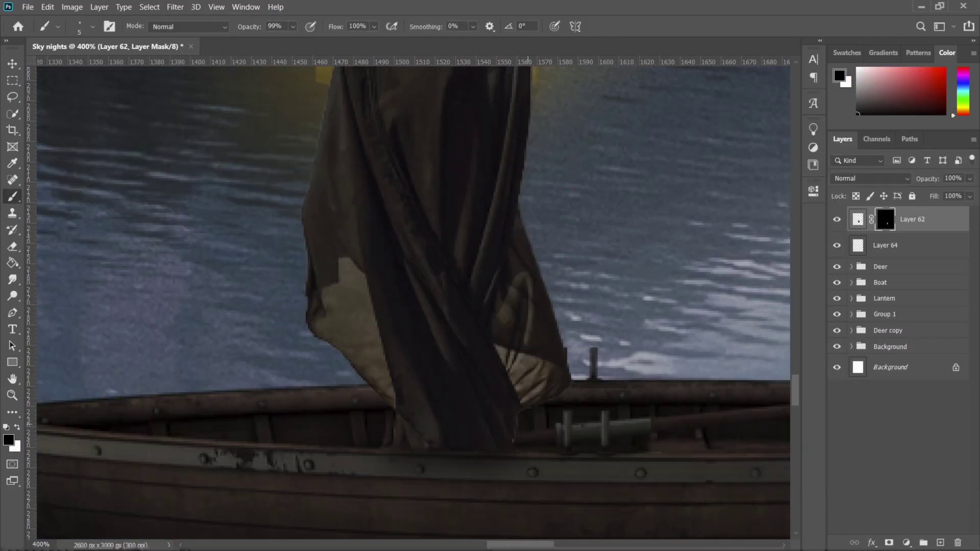
{"action": "scroll", "coordinate": [301, 280], "scroll_direction": "up", "scroll_amount": 3}
{"action": "scroll", "coordinate": [299, 268], "scroll_direction": "up", "scroll_amount": 6}
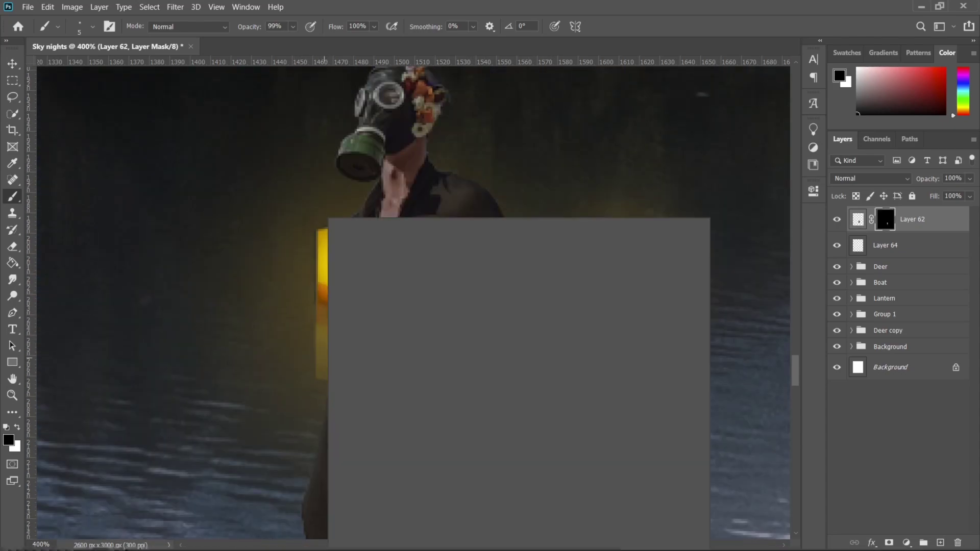
{"action": "scroll", "coordinate": [414, 309], "scroll_direction": "up", "scroll_amount": 3}
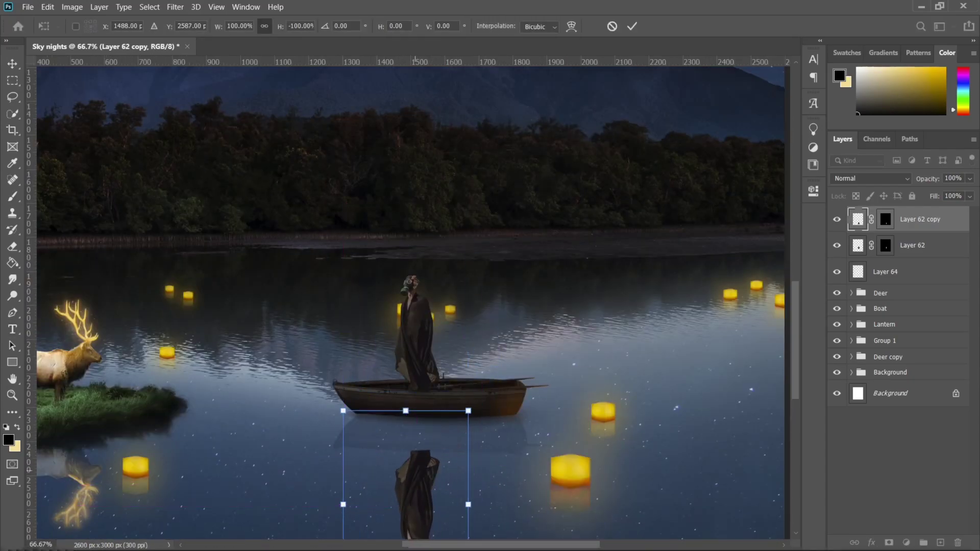
Tilt the figure's reflection to match the boat and erase yellow glow spilling over the cloak
{"action": "key", "text": "ctrl+plus"}
{"action": "key", "text": "ctrl+plus"}
{"action": "left_click_drag", "start_coordinate": [586, 153], "coordinate": [592, 133]}
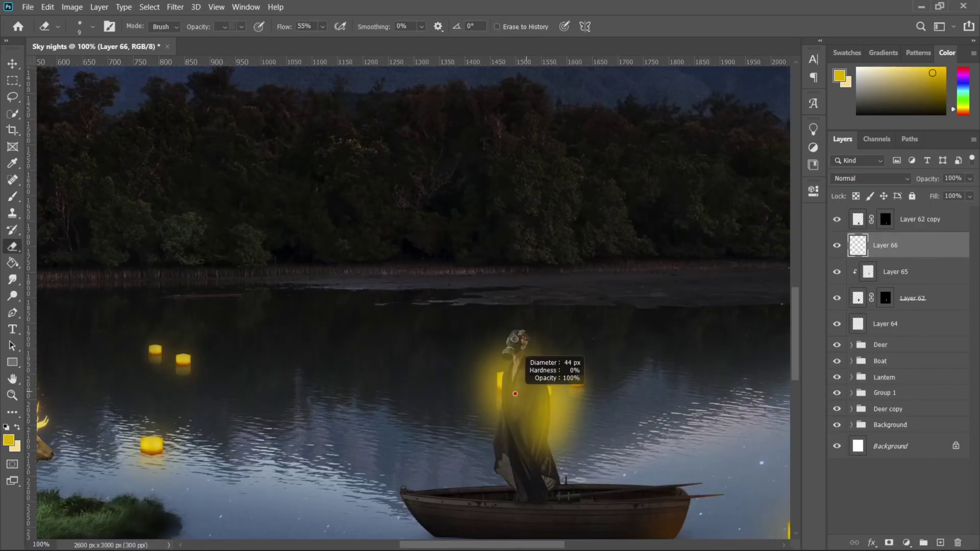
{"action": "left_click_drag", "start_coordinate": [515, 394], "coordinate": [533, 454]}
{"action": "key", "text": "b"}
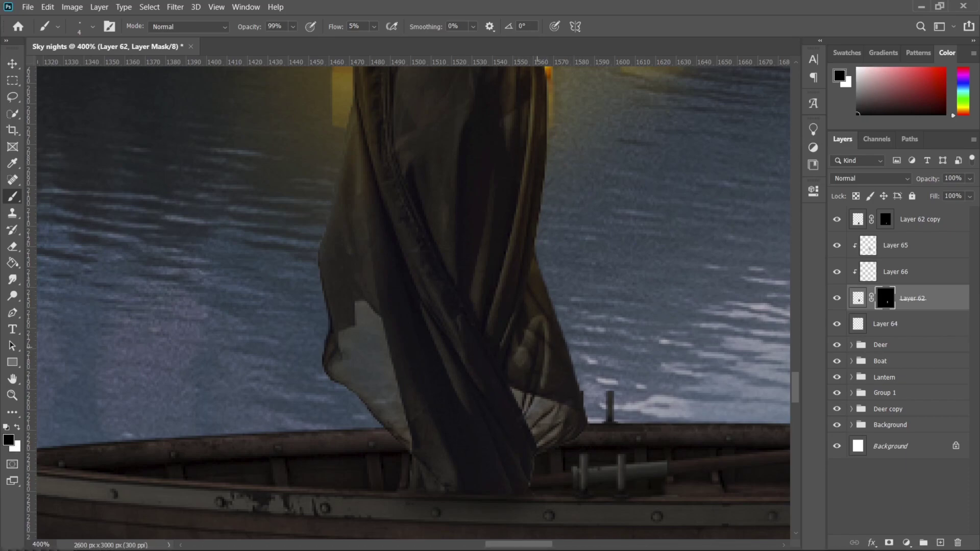
Paint a blurred yellow rim light on the cloak's edge and erase glow along its left edge
{"action": "scroll", "coordinate": [414, 301], "scroll_direction": "up", "scroll_amount": 3}
{"action": "key", "text": "x"}
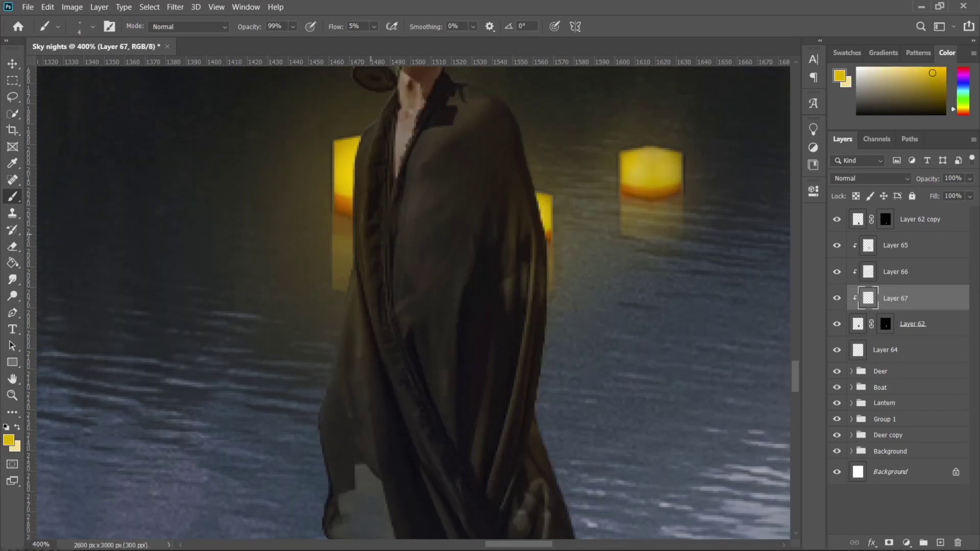
{"action": "left_click_drag", "start_coordinate": [540, 112], "coordinate": [544, 331]}
{"action": "key", "text": "alt+t"}
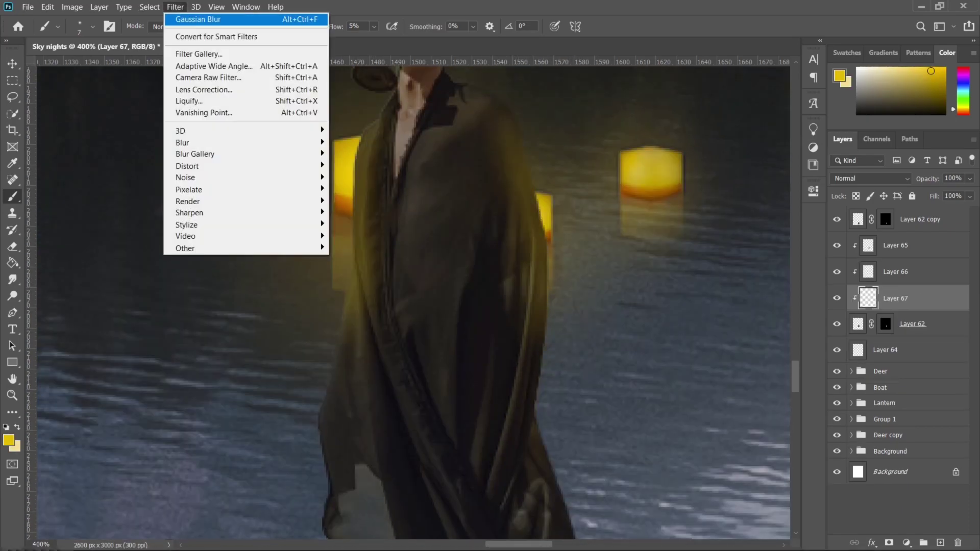
{"action": "key", "text": "Return"}
{"action": "key", "text": "e"}
{"action": "left_click_drag", "start_coordinate": [367, 301], "coordinate": [362, 168]}
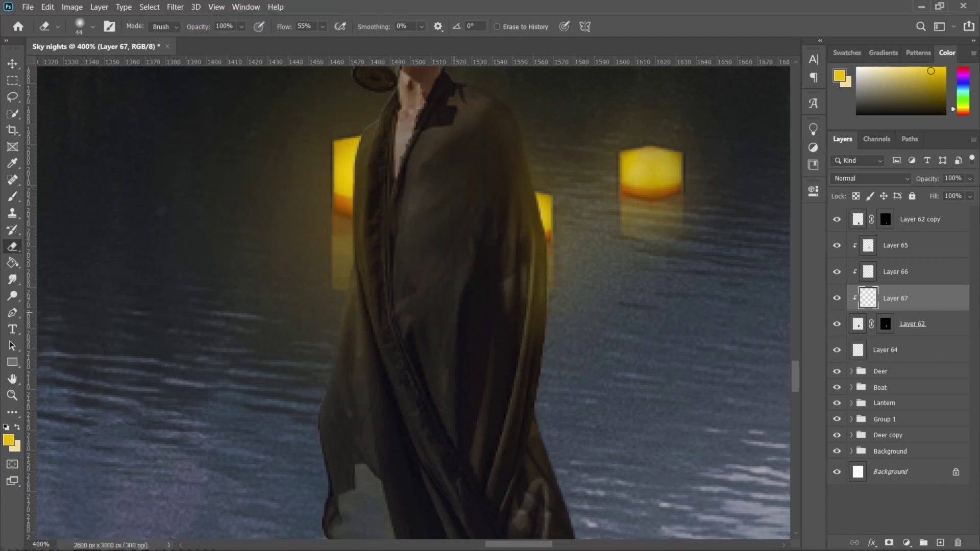
Add a new clipped layer for more cloak light and review Layer 68's style settings
{"action": "key", "text": "ctrl+shift+alt+n"}
{"action": "key", "text": "b"}
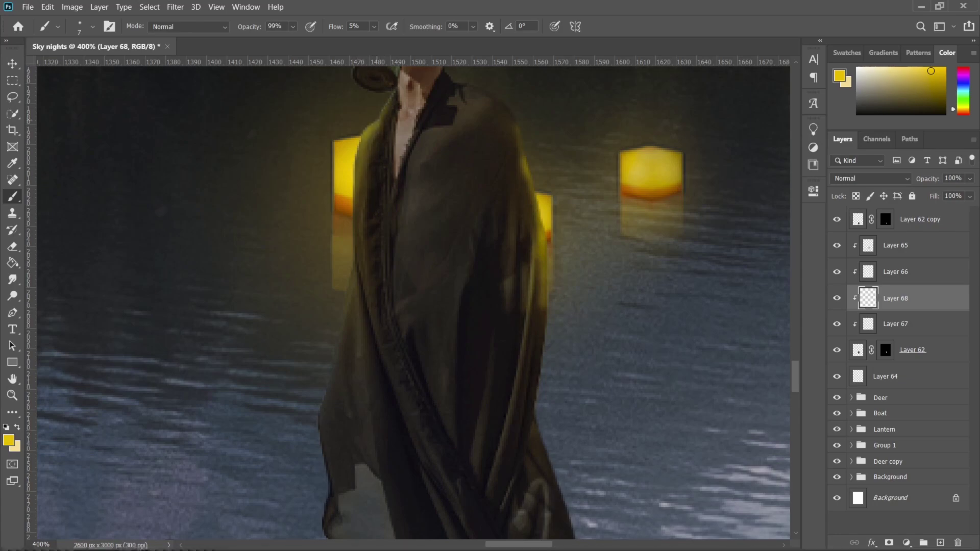
{"action": "scroll", "coordinate": [368, 152], "scroll_direction": "up", "scroll_amount": 3}
{"action": "key", "text": "e"}
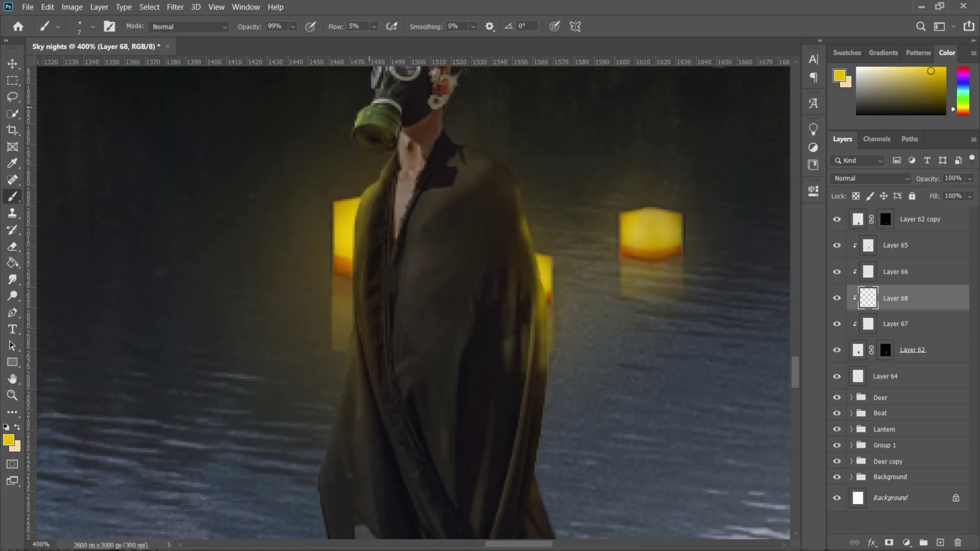
{"action": "scroll", "coordinate": [413, 301], "scroll_direction": "up", "scroll_amount": 2}
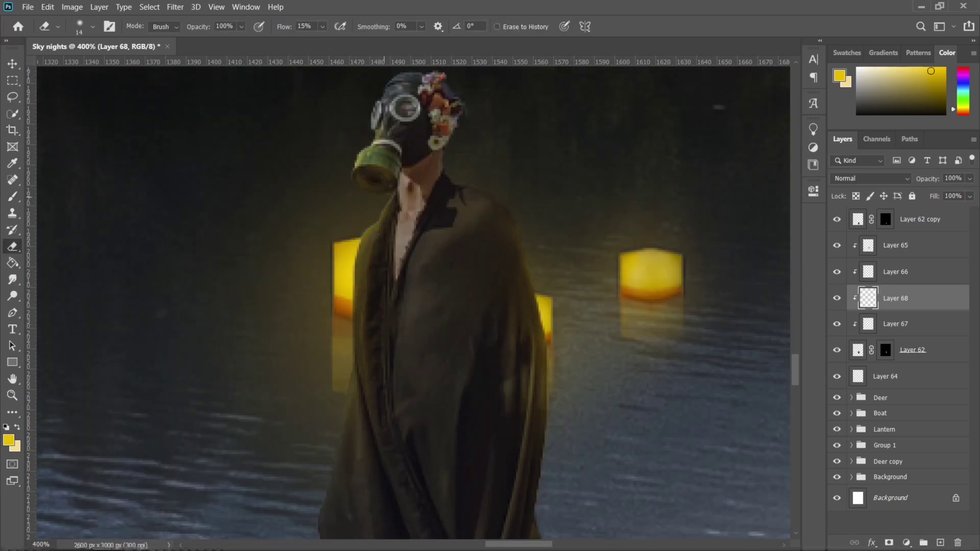
{"action": "double_click", "coordinate": [869, 298]}
{"action": "key", "text": "Escape"}
{"action": "key", "text": "alt+bracketright"}
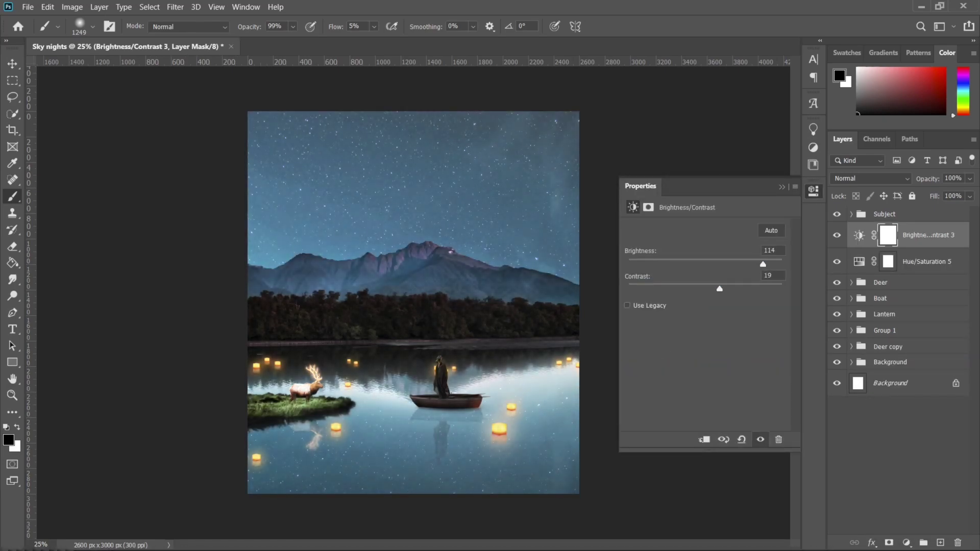
Mask part of the lower-right water, then scale the nebula into the upper sky in Screen mode
{"action": "left_click_drag", "start_coordinate": [490, 429], "coordinate": [561, 428]}
{"action": "key", "text": "bracketleft"}
{"action": "key", "text": "bracketleft"}
{"action": "key", "text": "bracketleft"}
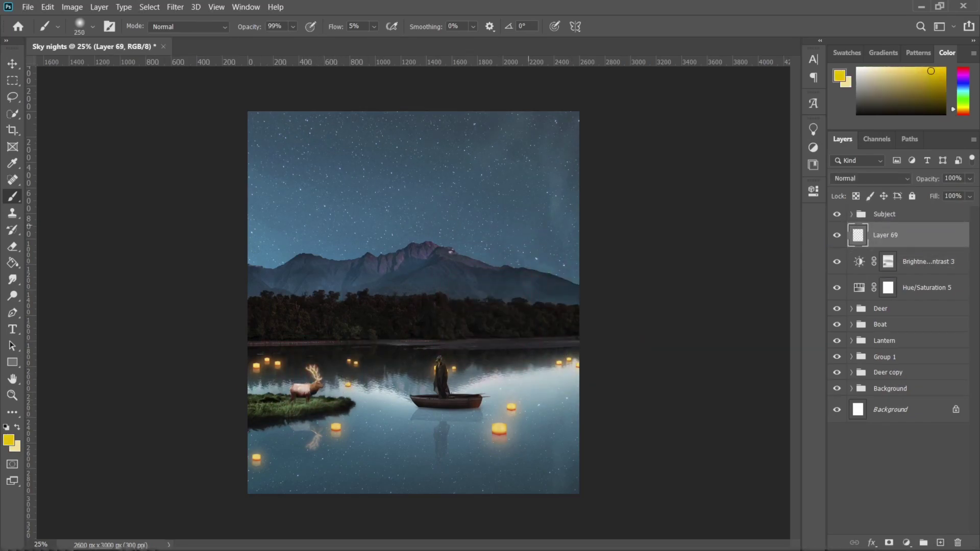
{"action": "left_click_drag", "start_coordinate": [526, 260], "coordinate": [582, 228]}
{"action": "left_click_drag", "start_coordinate": [284, 329], "coordinate": [333, 306]}
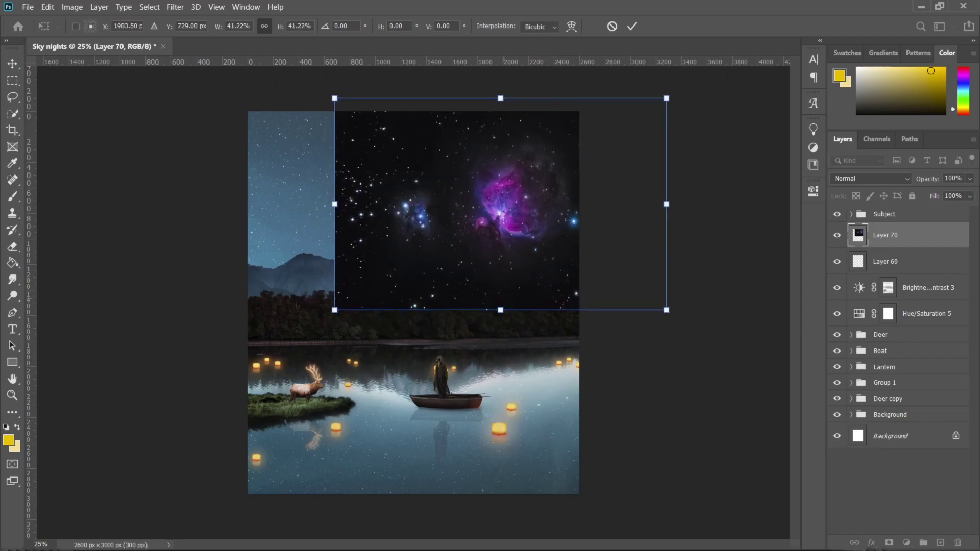
{"action": "left_click", "coordinate": [871, 178]}
{"action": "left_click", "coordinate": [847, 291]}
{"action": "left_click_drag", "start_coordinate": [557, 254], "coordinate": [559, 238]}
{"action": "key", "text": "Return"}
{"action": "key", "text": "e"}
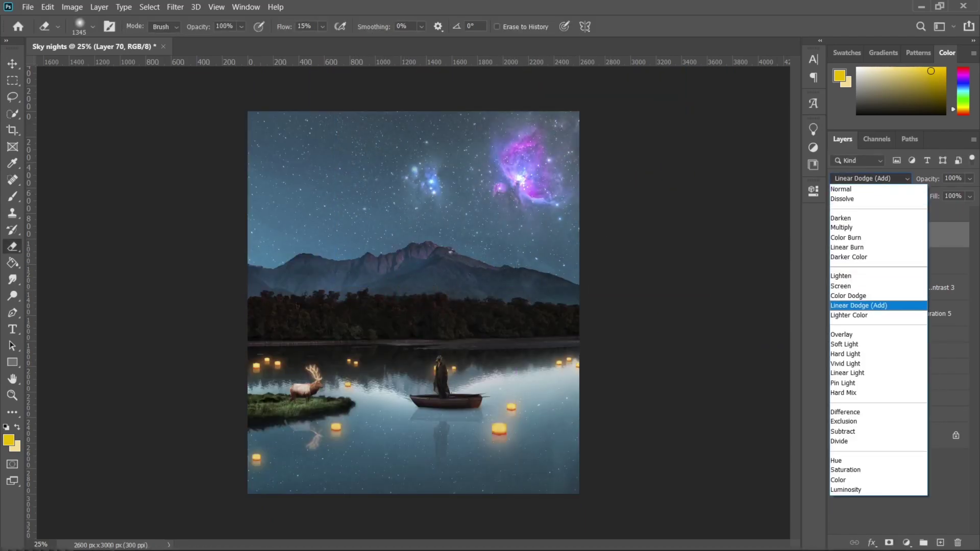
Set the planet to Screen, shrink and rotate it into the upper-right sky, lightness -18
{"action": "left_click", "coordinate": [840, 286]}
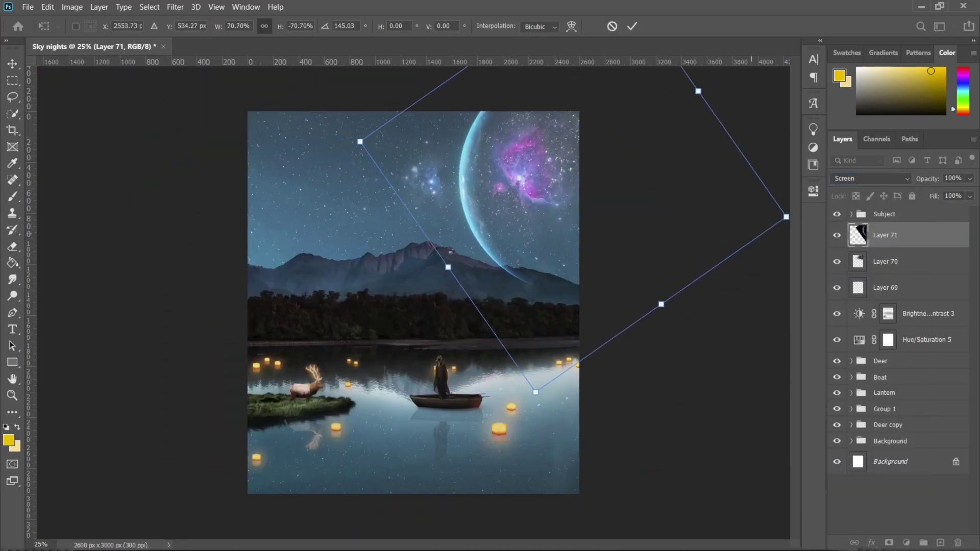
{"action": "left_click_drag", "start_coordinate": [788, 381], "coordinate": [735, 153]}
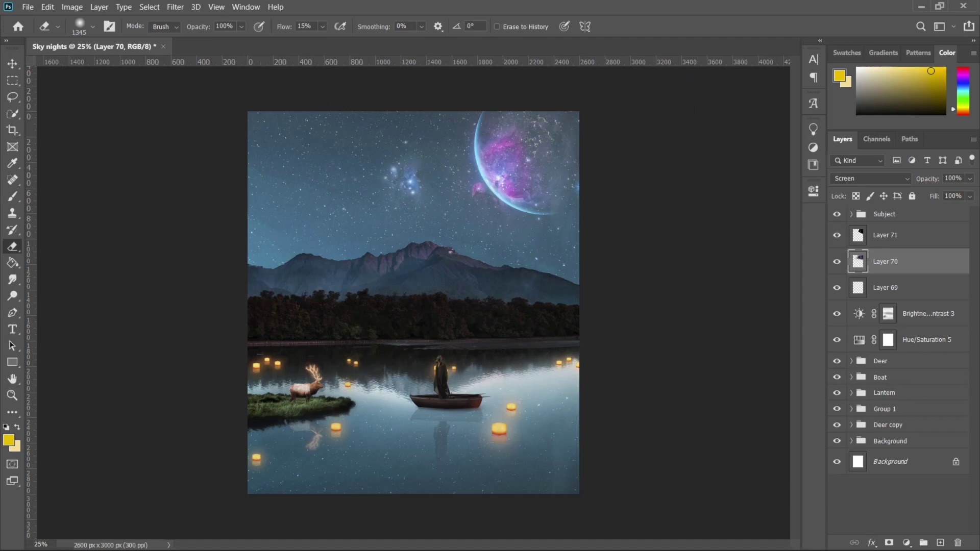
{"action": "left_click_drag", "start_coordinate": [702, 326], "coordinate": [691, 327]}
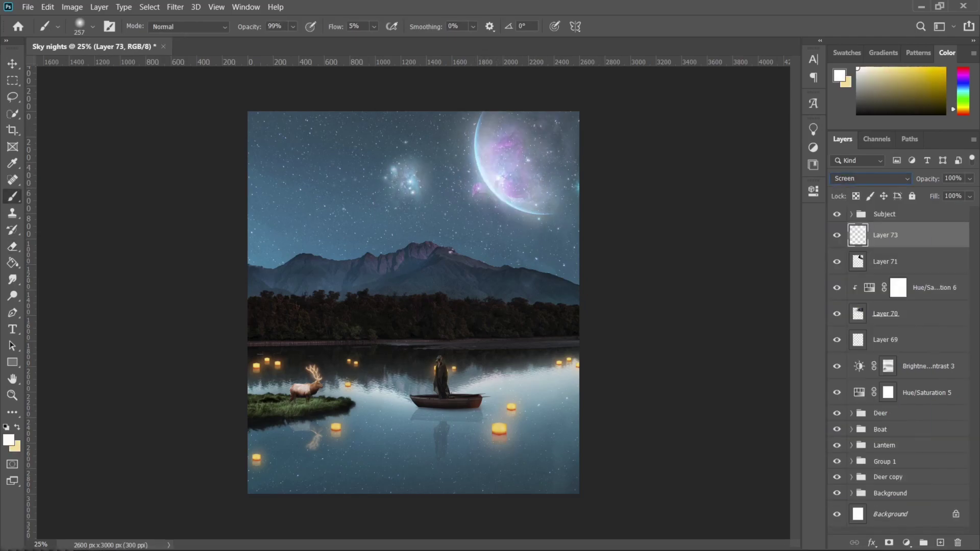
{"action": "key", "text": "e"}
Paint diagonal white streaks over the planet on new empty layers
{"action": "key", "text": "ctrl+shift+alt+n"}
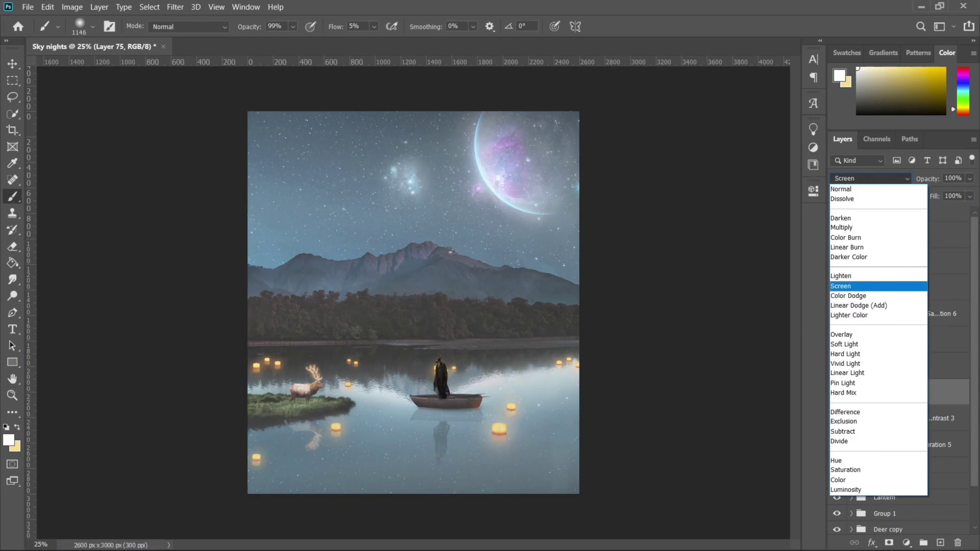
{"action": "key", "text": "ctrl+shift+alt+n"}
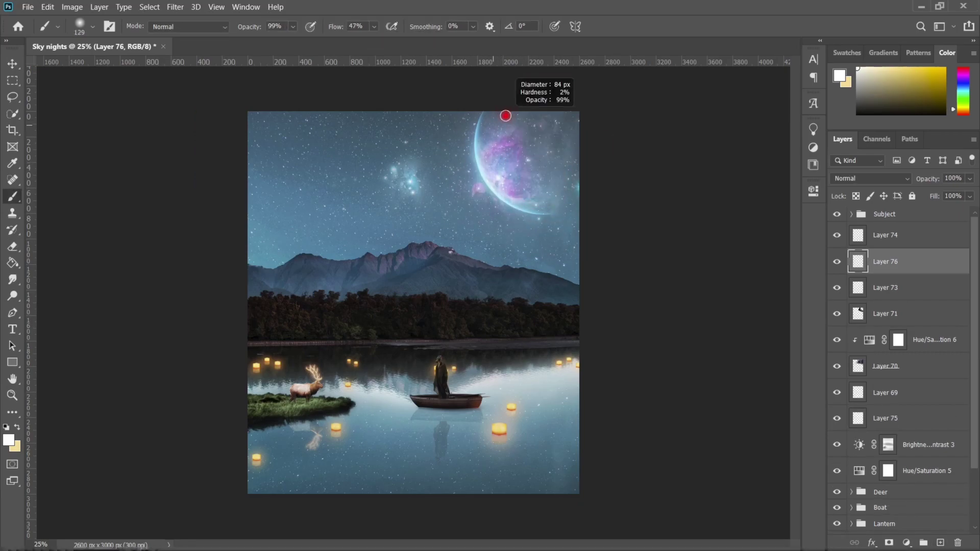
{"action": "left_click_drag", "start_coordinate": [493, 129], "coordinate": [564, 205]}
{"action": "key", "text": "ctrl+t"}
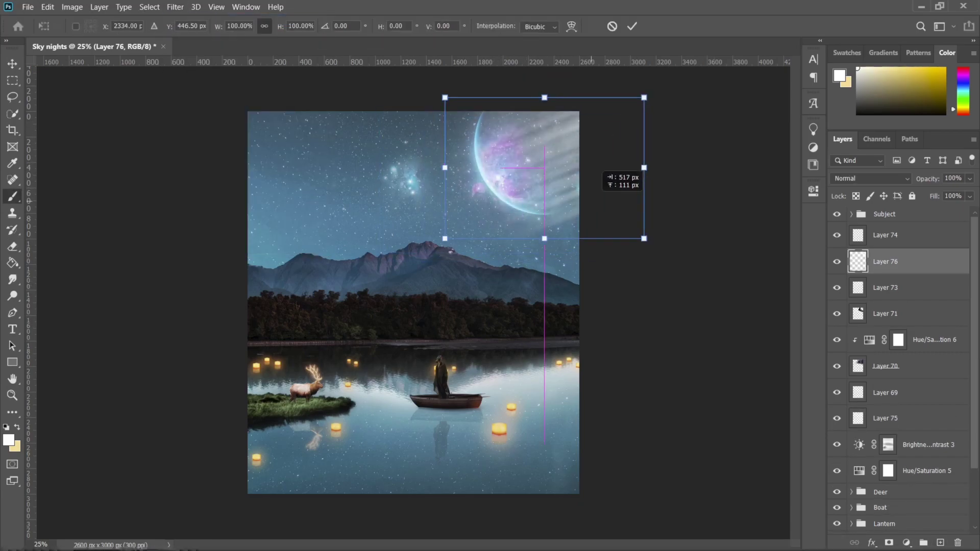
{"action": "key", "text": "Return"}
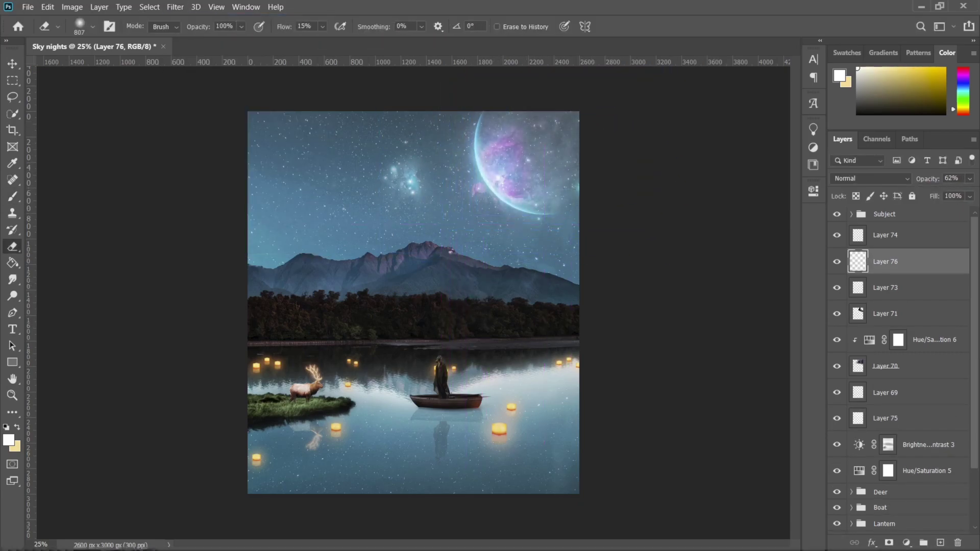
{"action": "key", "text": "ctrl+shift+alt+n"}
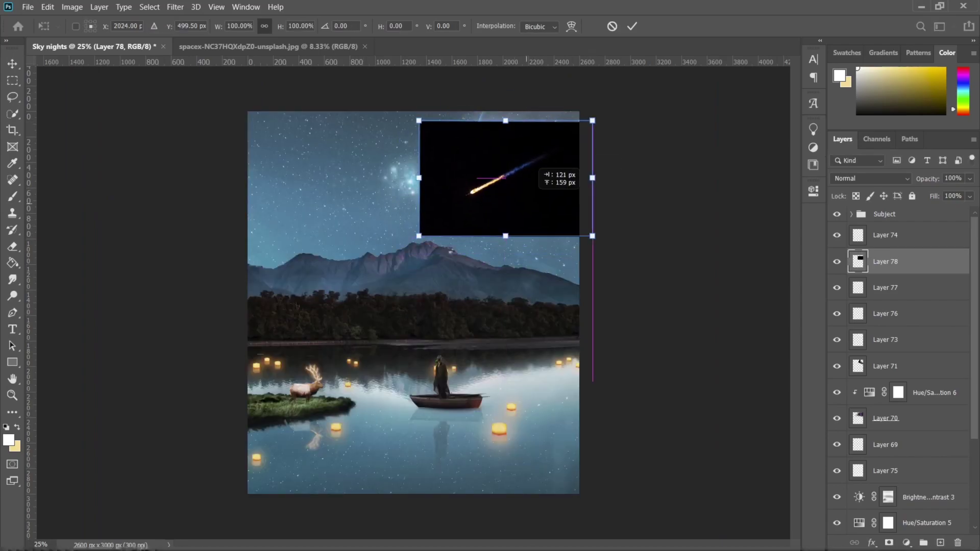
Clip a Hue/Saturation to the meteor, lowering saturation and slightly raising lightness
{"action": "key", "text": "ctrl+plus"}
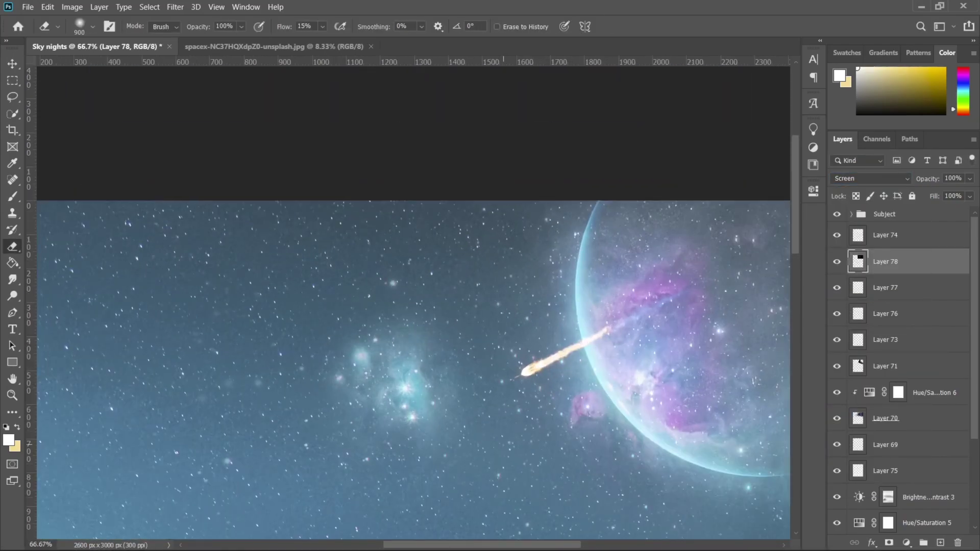
{"action": "key", "text": "ctrl+minus"}
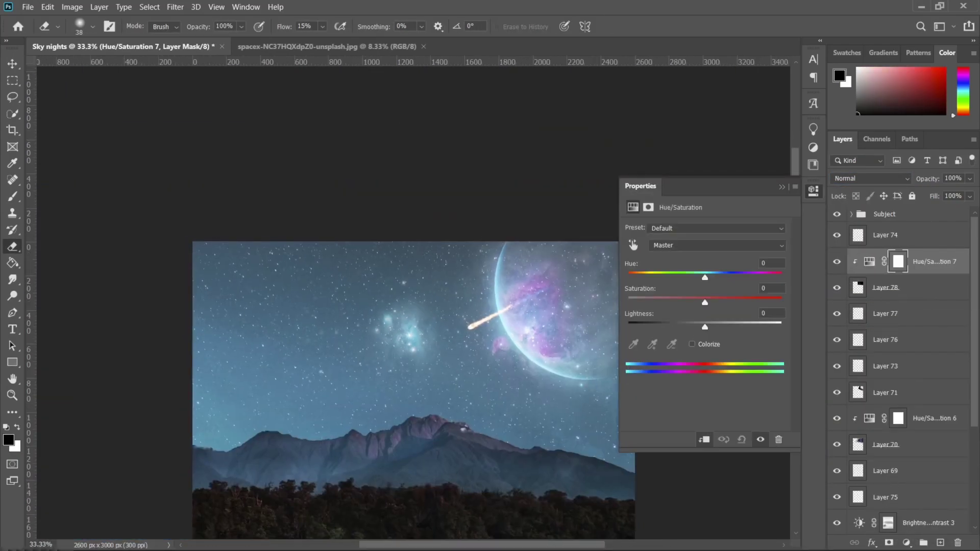
{"action": "left_click_drag", "start_coordinate": [681, 302], "coordinate": [676, 303]}
{"action": "left_click_drag", "start_coordinate": [704, 326], "coordinate": [708, 327]}
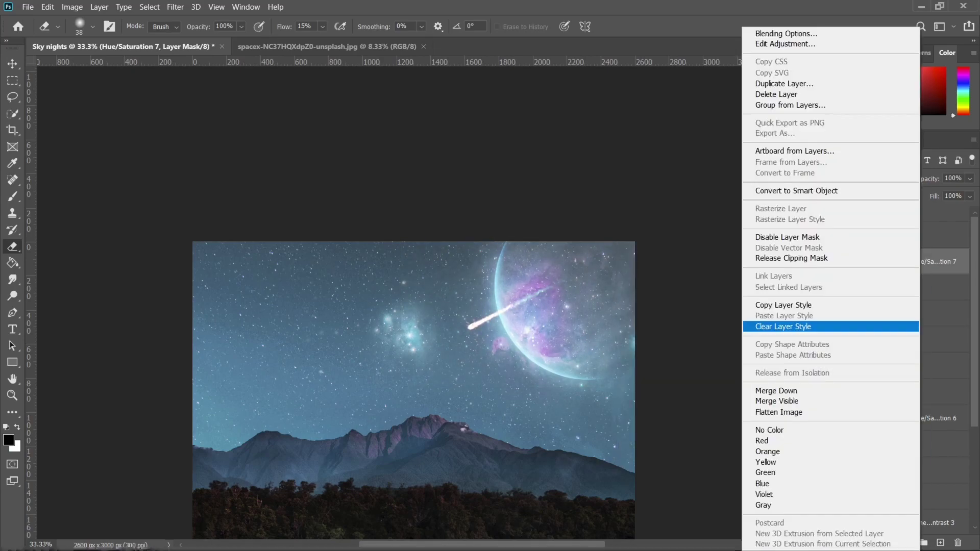
Place two more meteor copies, one up and right, one lower on the planet
{"action": "left_click_drag", "start_coordinate": [572, 314], "coordinate": [614, 279]}
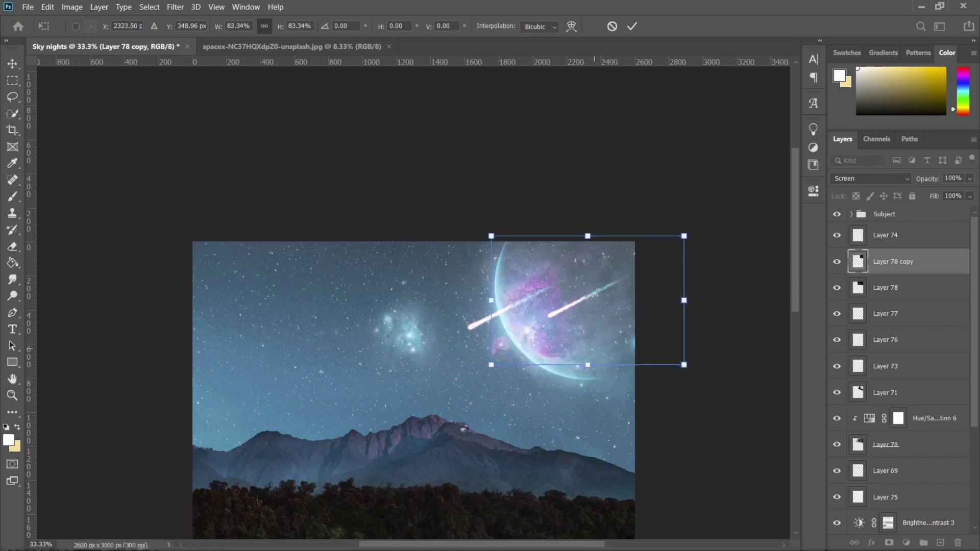
{"action": "key", "text": "Return"}
{"action": "key", "text": "e"}
{"action": "key", "text": "ctrl+alt+t"}
{"action": "left_click_drag", "start_coordinate": [612, 316], "coordinate": [587, 388]}
Paint a brighter glow on the left meteor on a new Screen-blended layer
{"action": "key", "text": "Return"}
{"action": "key", "text": "ctrl+shift+alt+n"}
{"action": "key", "text": "b"}
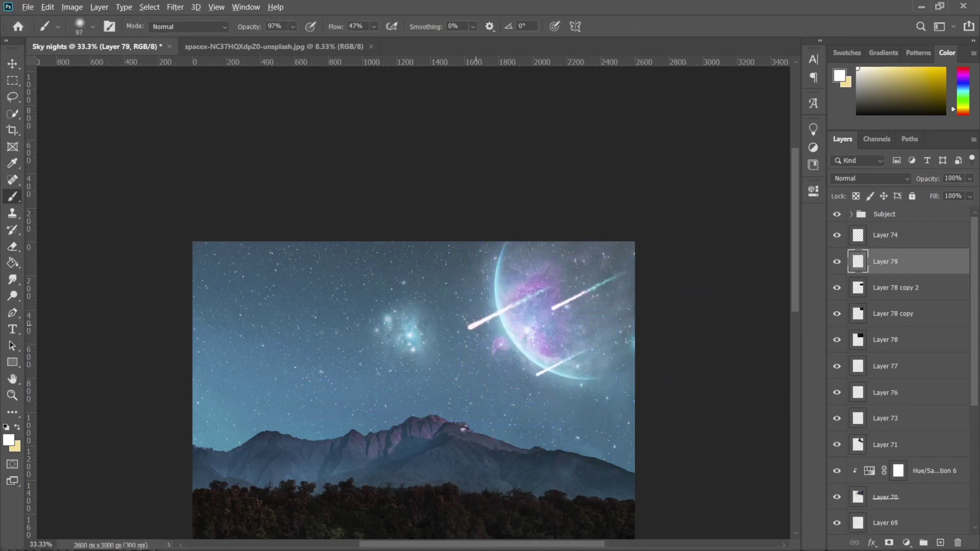
{"action": "left_click_drag", "start_coordinate": [505, 309], "coordinate": [462, 331]}
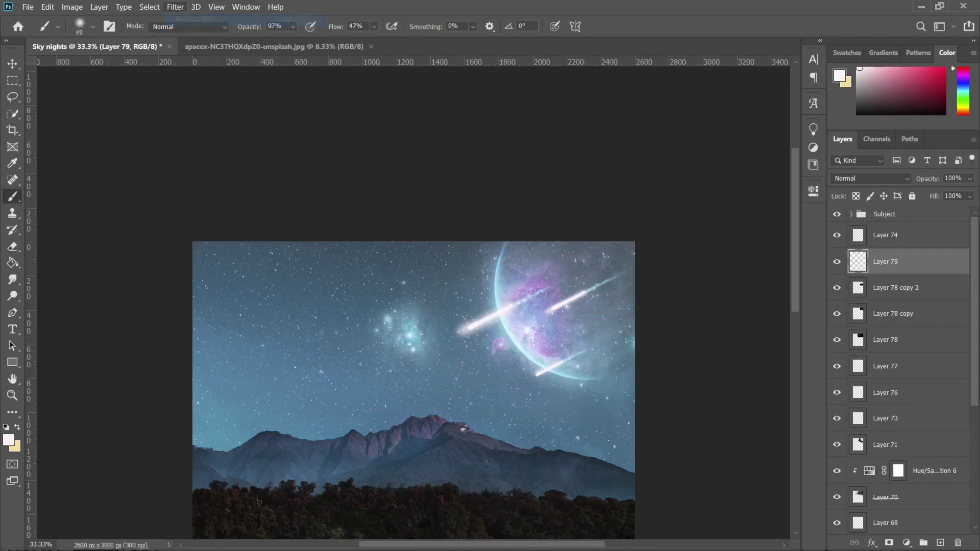
{"action": "left_click", "coordinate": [871, 178]}
{"action": "left_click", "coordinate": [857, 276]}
{"action": "key", "text": "e"}
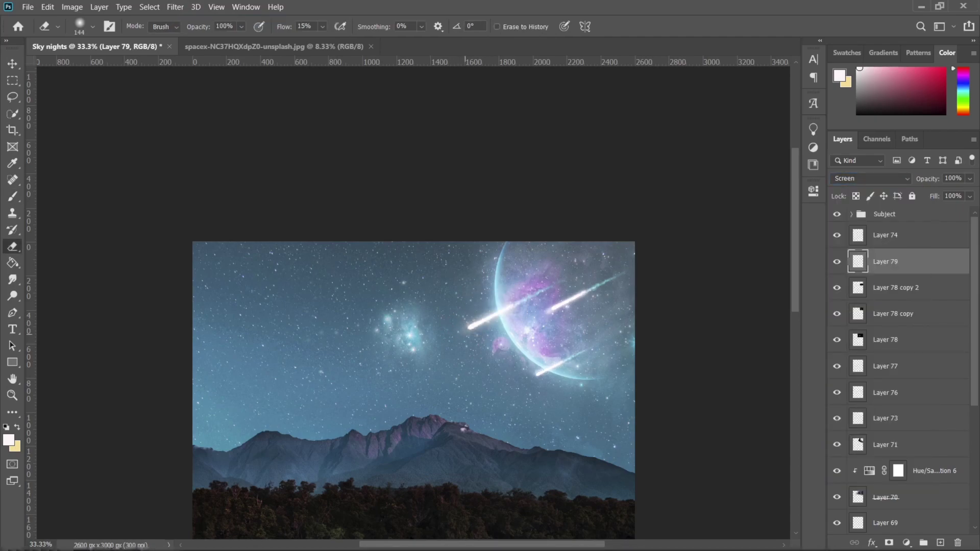
Add Hue/Saturation above Subject (-5, -18, -2) to reduce the teal tint
{"action": "scroll", "coordinate": [414, 388], "scroll_direction": "down", "scroll_amount": 1}
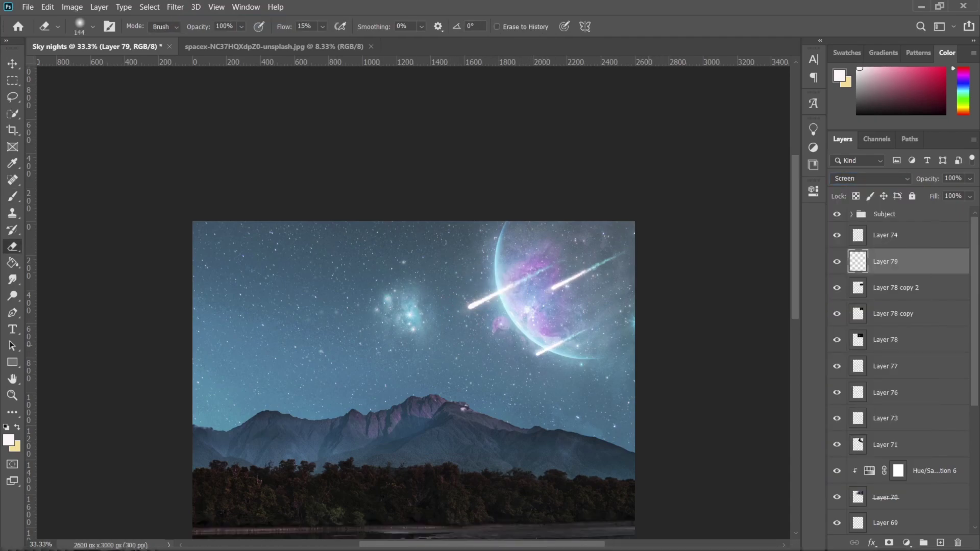
{"action": "key", "text": "ctrl+minus"}
{"action": "left_click", "coordinate": [884, 214]}
{"action": "left_click", "coordinate": [906, 543]}
{"action": "left_click", "coordinate": [864, 409]}
{"action": "left_click_drag", "start_coordinate": [705, 327], "coordinate": [711, 302]}
{"action": "left_click", "coordinate": [813, 191]}
Mask the hue shift off the lake, then paint blurred white haze over the treeline and lake
{"action": "key", "text": "b"}
{"action": "left_click_drag", "start_coordinate": [299, 311], "coordinate": [495, 377]}
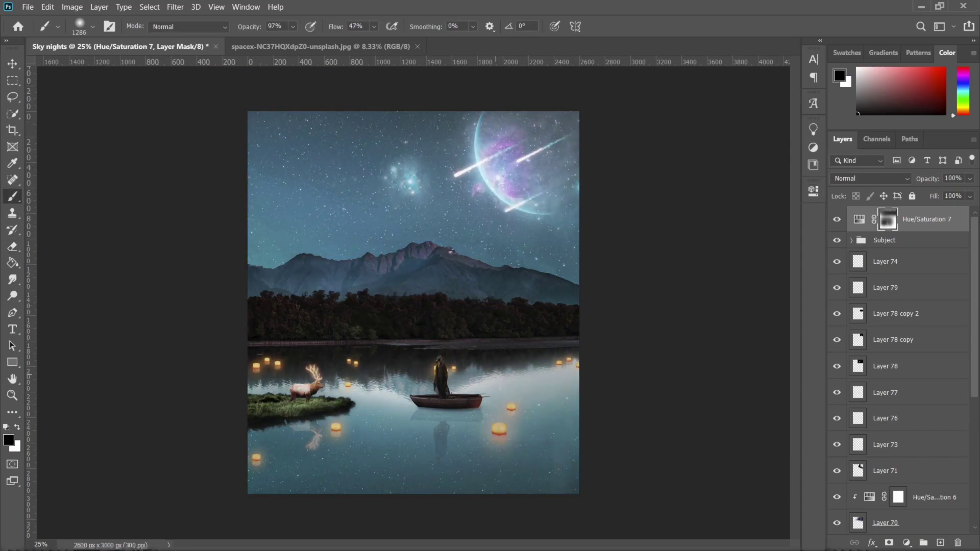
{"action": "key", "text": "ctrl+shift+alt+n"}
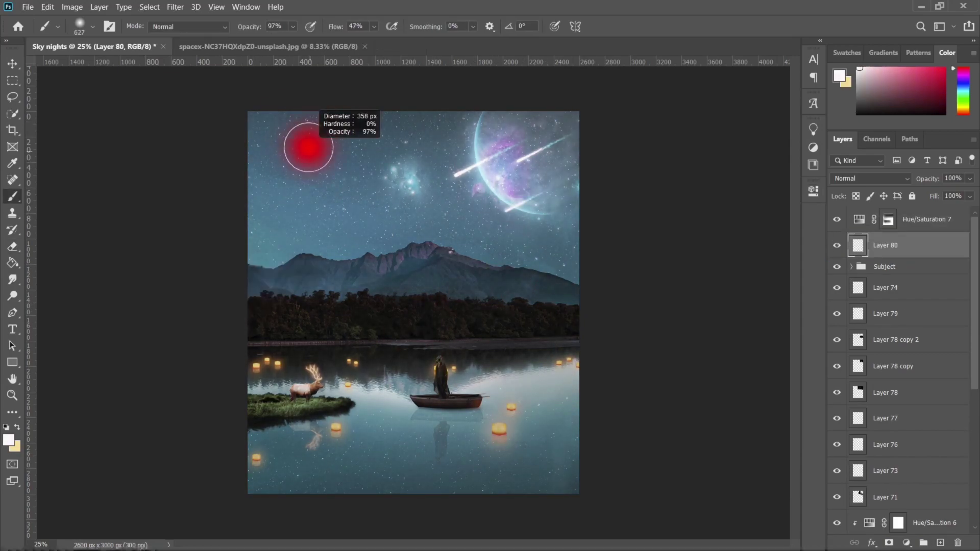
{"action": "left_click_drag", "start_coordinate": [286, 312], "coordinate": [480, 320]}
{"action": "left_click_drag", "start_coordinate": [266, 353], "coordinate": [561, 332]}
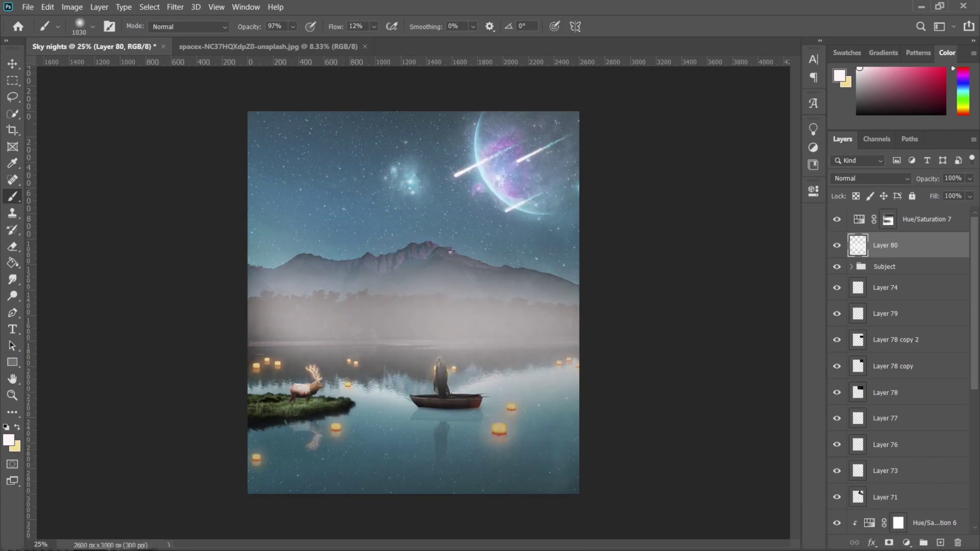
{"action": "key", "text": "ctrl+alt+f"}
{"action": "left_click", "coordinate": [853, 112]}
Place the haze below Subject at 59% opacity, erase it from the treeline, and duplicate it
{"action": "mouse_move", "coordinate": [885, 245]}
{"action": "left_mouse_down"}
{"action": "mouse_move", "coordinate": [868, 273]}
{"action": "mouse_move", "coordinate": [885, 261]}
{"action": "left_mouse_up"}
{"action": "left_click", "coordinate": [872, 178]}
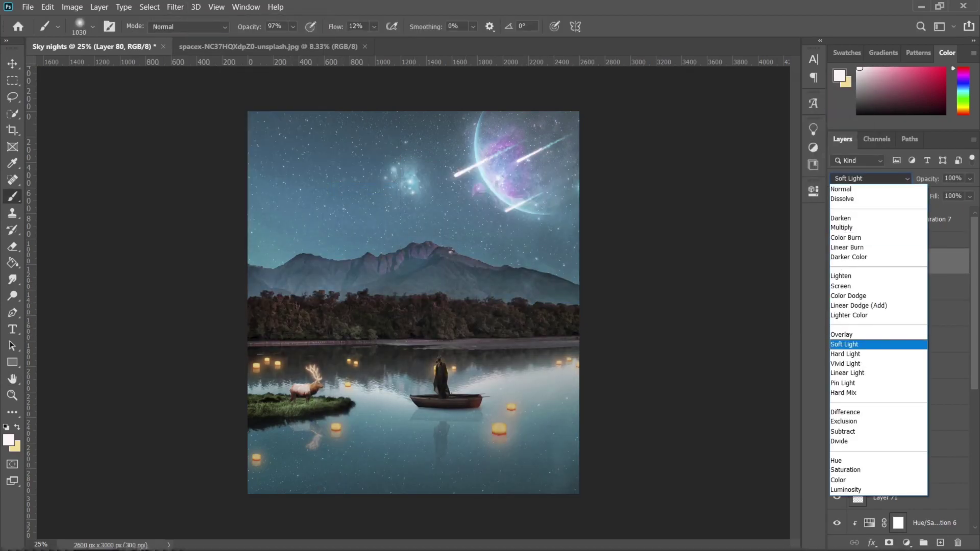
{"action": "left_click", "coordinate": [969, 178]}
{"action": "left_click_drag", "start_coordinate": [970, 193], "coordinate": [945, 193]}
{"action": "key", "text": "e"}
{"action": "right_click", "coordinate": [404, 217]}
{"action": "mouse_move", "coordinate": [265, 306]}
{"action": "left_mouse_down"}
{"action": "mouse_move", "coordinate": [347, 332]}
{"action": "mouse_move", "coordinate": [577, 327]}
{"action": "left_mouse_up"}
{"action": "left_click_drag", "start_coordinate": [260, 331], "coordinate": [526, 316]}
{"action": "key", "text": "ctrl+j"}
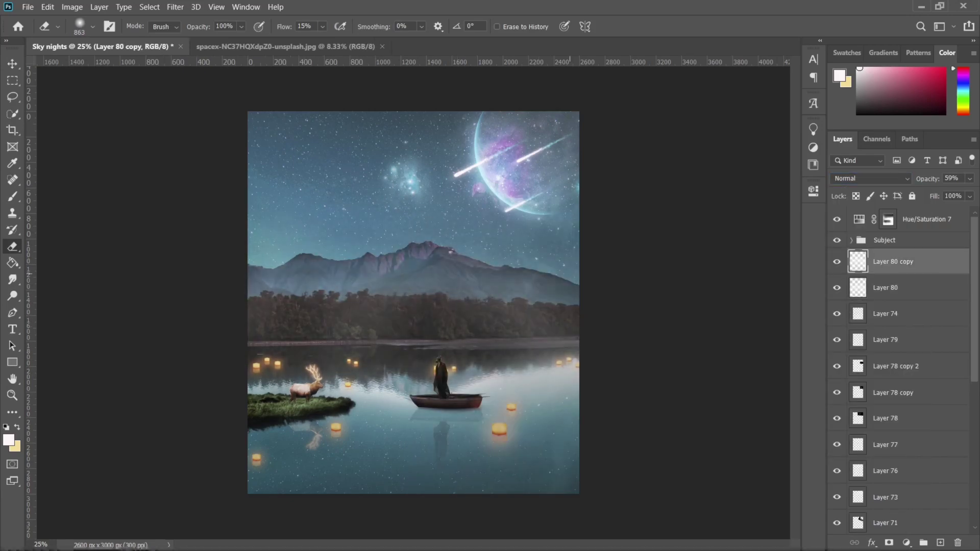
Paint light-blue Overlay haze strokes across the mountain base and peaks
{"action": "key", "text": "ctrl+shift+alt+n"}
{"action": "key", "text": "b"}
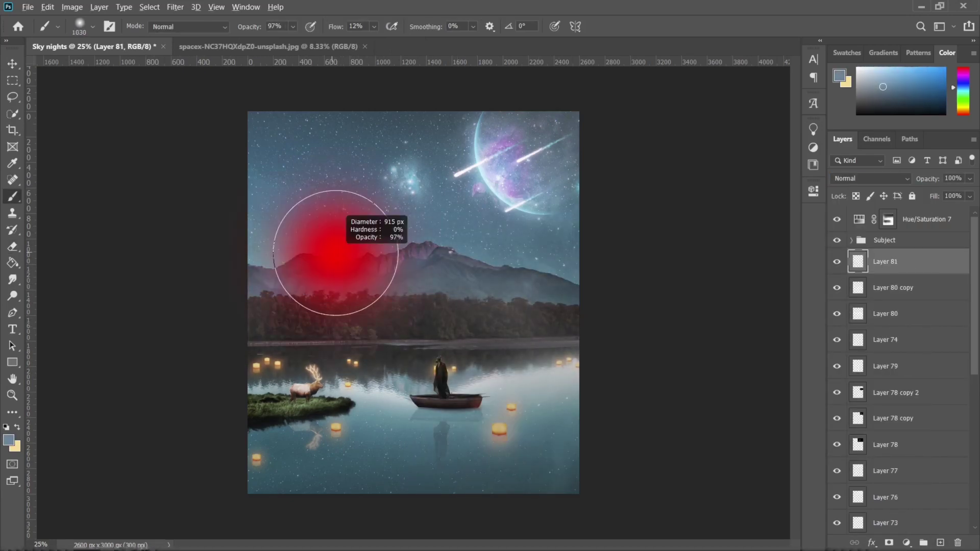
{"action": "left_click_drag", "start_coordinate": [311, 280], "coordinate": [357, 286]}
{"action": "left_click", "coordinate": [870, 178]}
{"action": "left_click", "coordinate": [855, 335]}
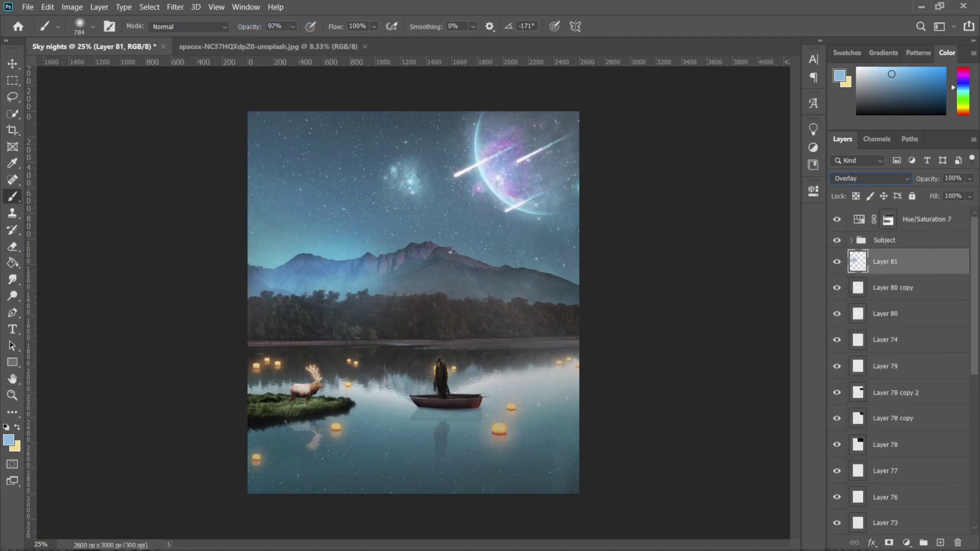
{"action": "left_click_drag", "start_coordinate": [464, 262], "coordinate": [488, 266]}
{"action": "left_click_drag", "start_coordinate": [506, 273], "coordinate": [553, 282]}
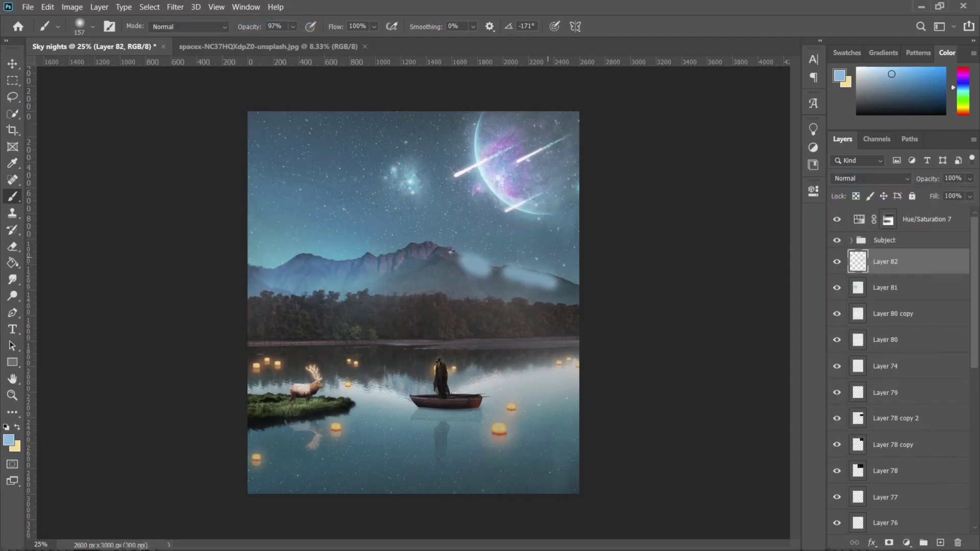
{"action": "key", "text": "shift+alt+o"}
{"action": "key", "text": "e"}
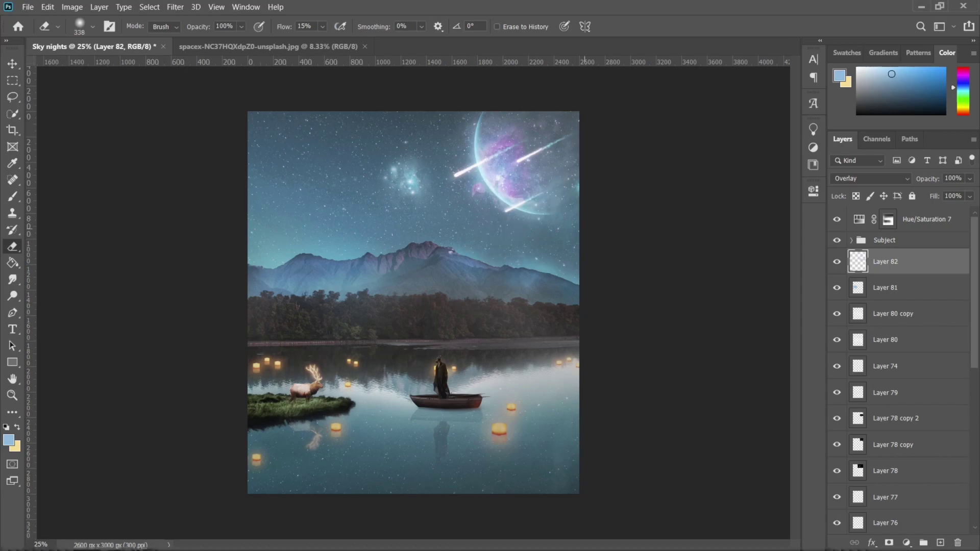
{"action": "key", "text": "b"}
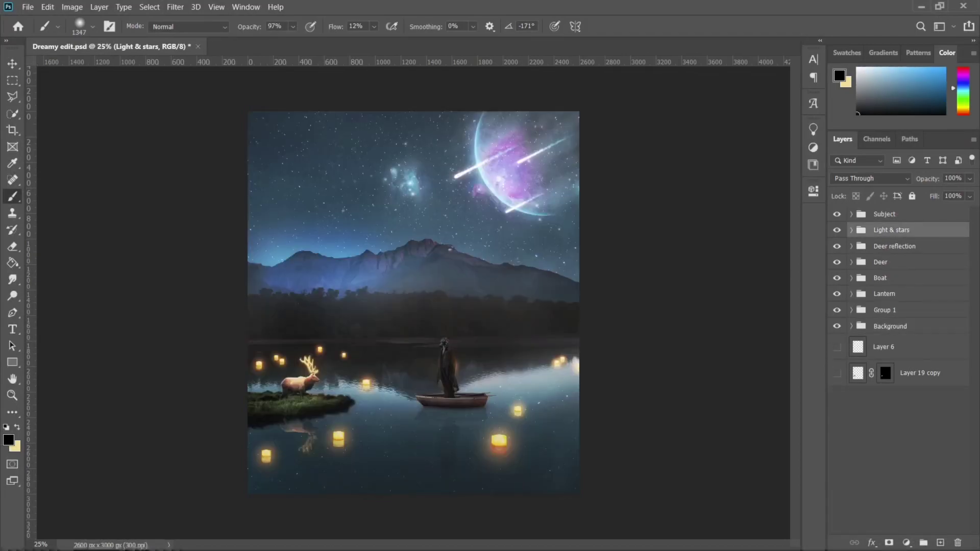
Duplicate the Light & stars group, flip the copy vertically, and move it lower in the stack
{"action": "key", "text": "ctrl+j"}
{"action": "key", "text": "ctrl+t"}
{"action": "right_click", "coordinate": [480, 280]}
{"action": "left_click", "coordinate": [525, 435]}
{"action": "key", "text": "Return"}
{"action": "left_click_drag", "start_coordinate": [901, 229], "coordinate": [901, 324]}
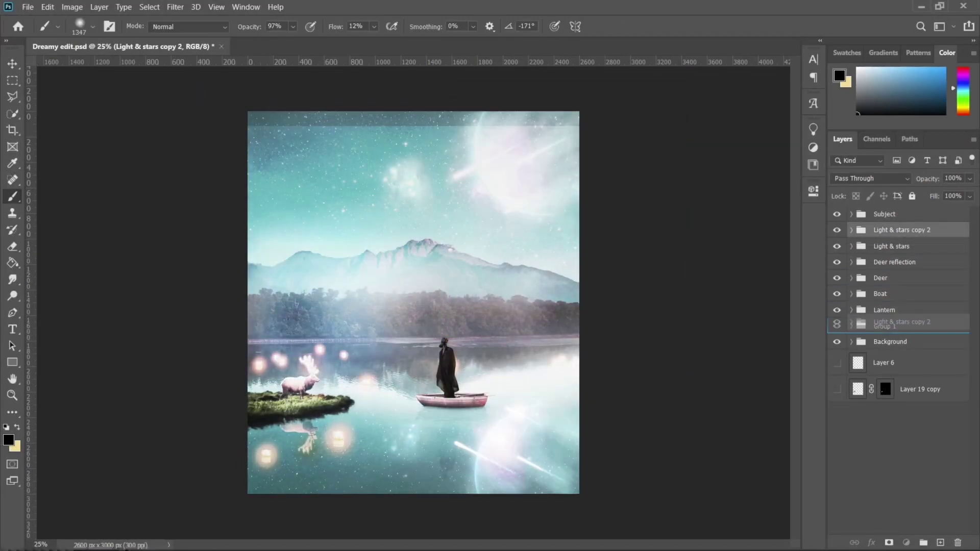